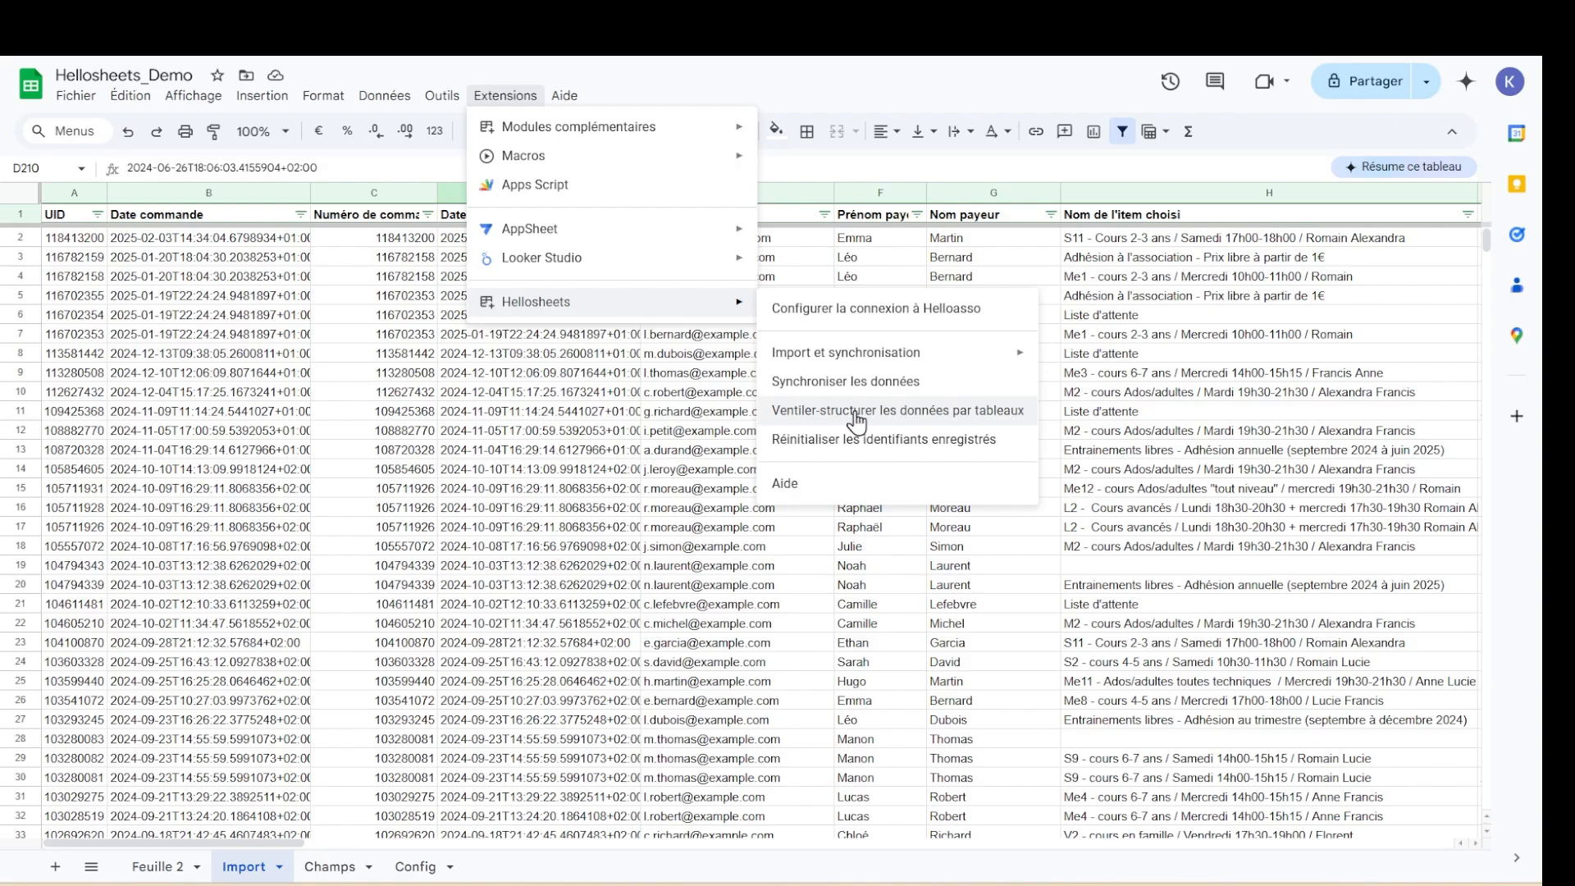
# Launch Hellosheets' breakdown of the data into tables, then choose "Non (fermer la fenêtre)" to close it and fill in the Items sheet
pyautogui.click(857, 419)
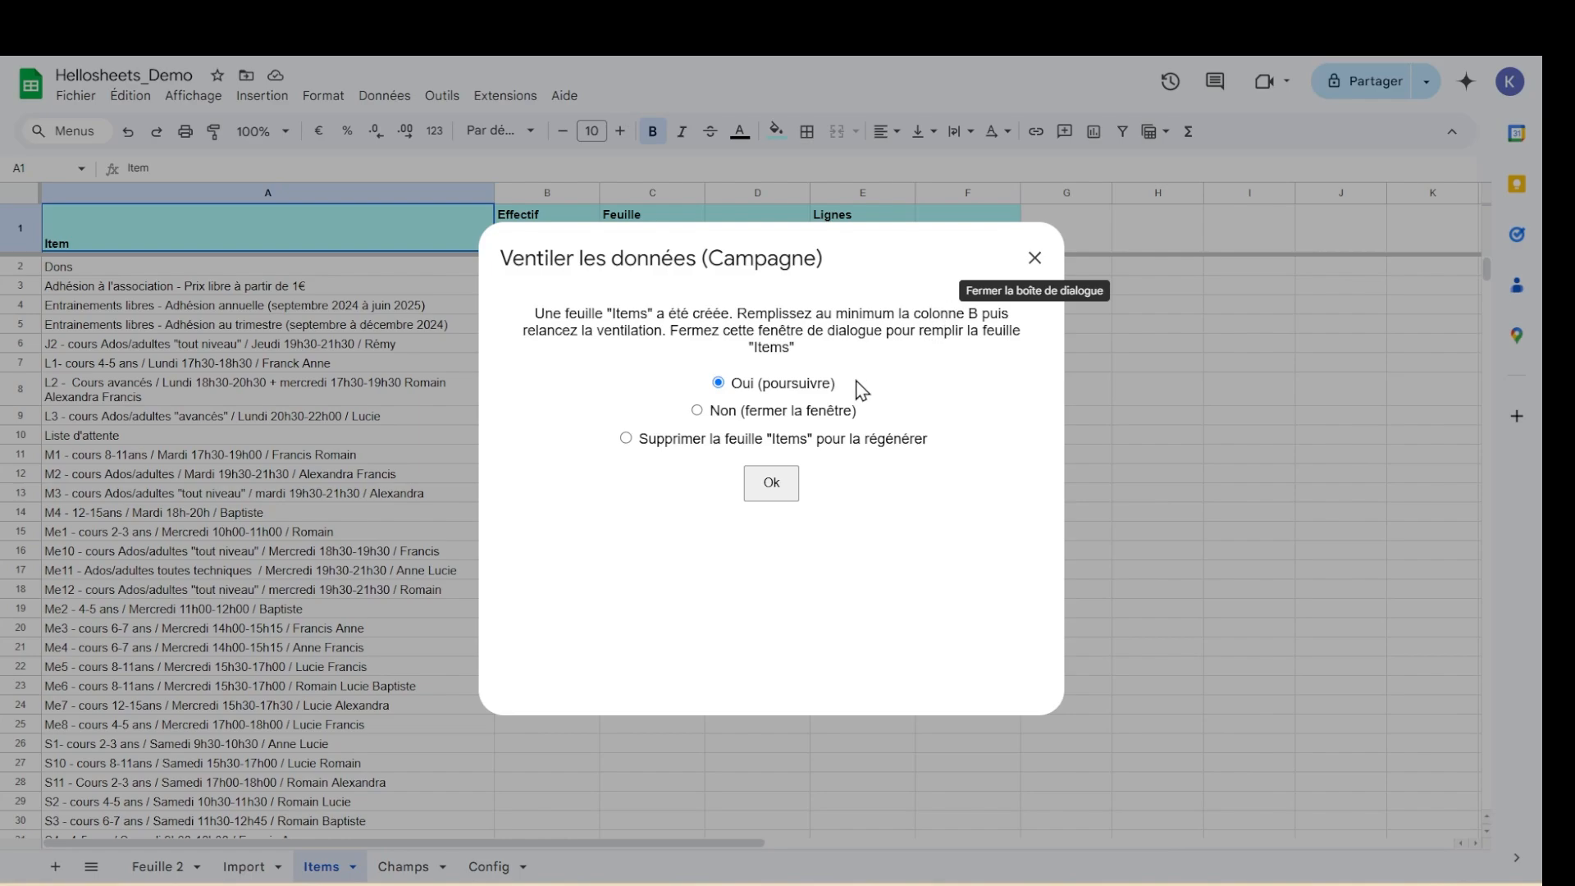
pyautogui.click(783, 412)
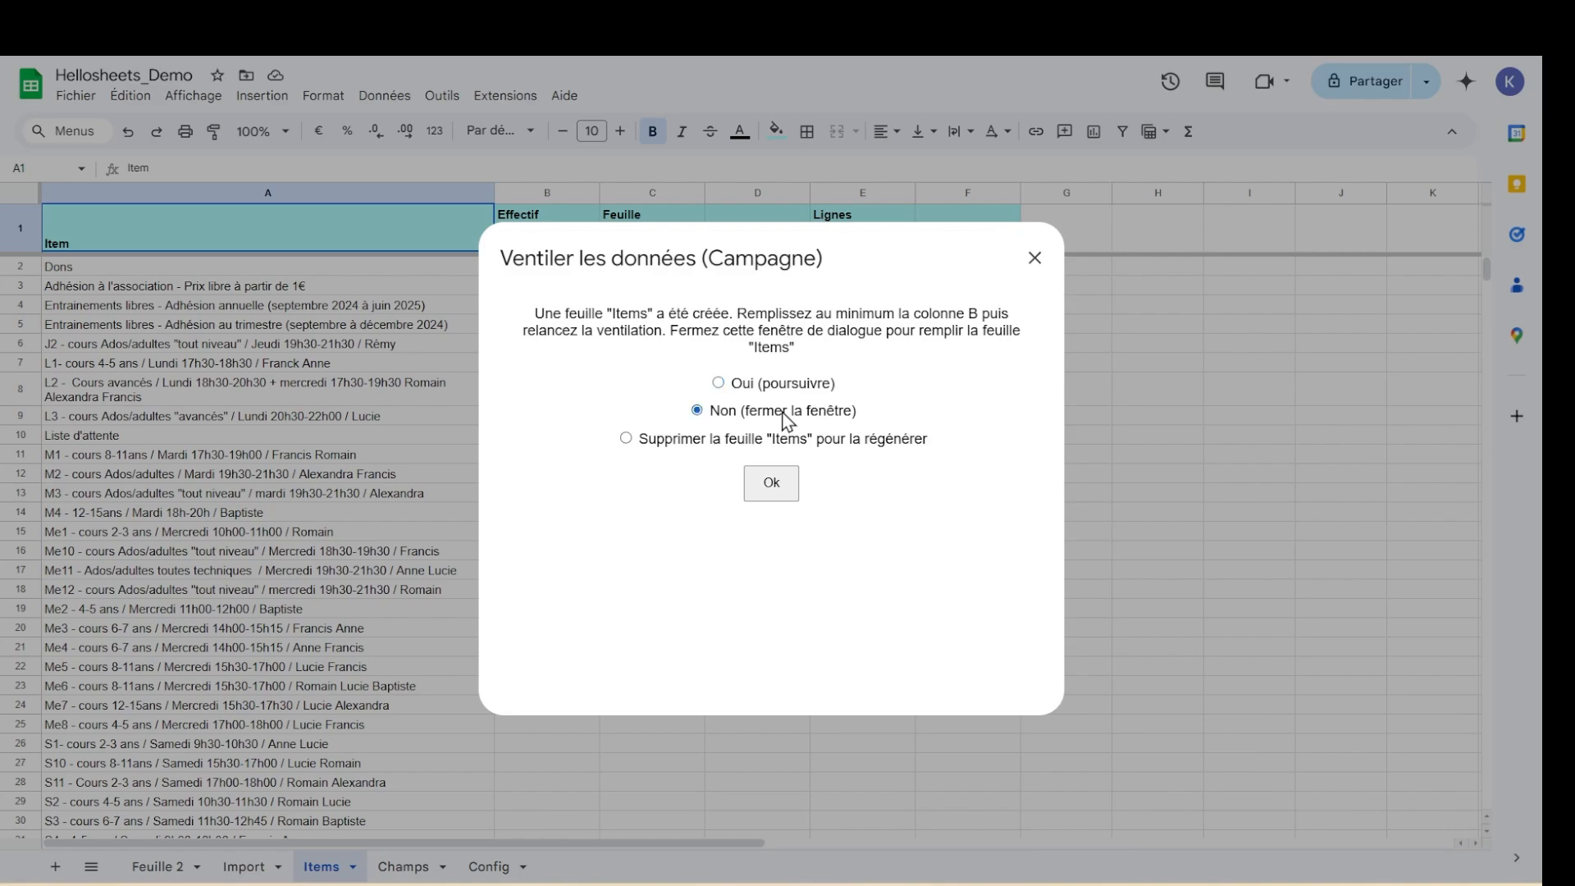
pyautogui.click(769, 489)
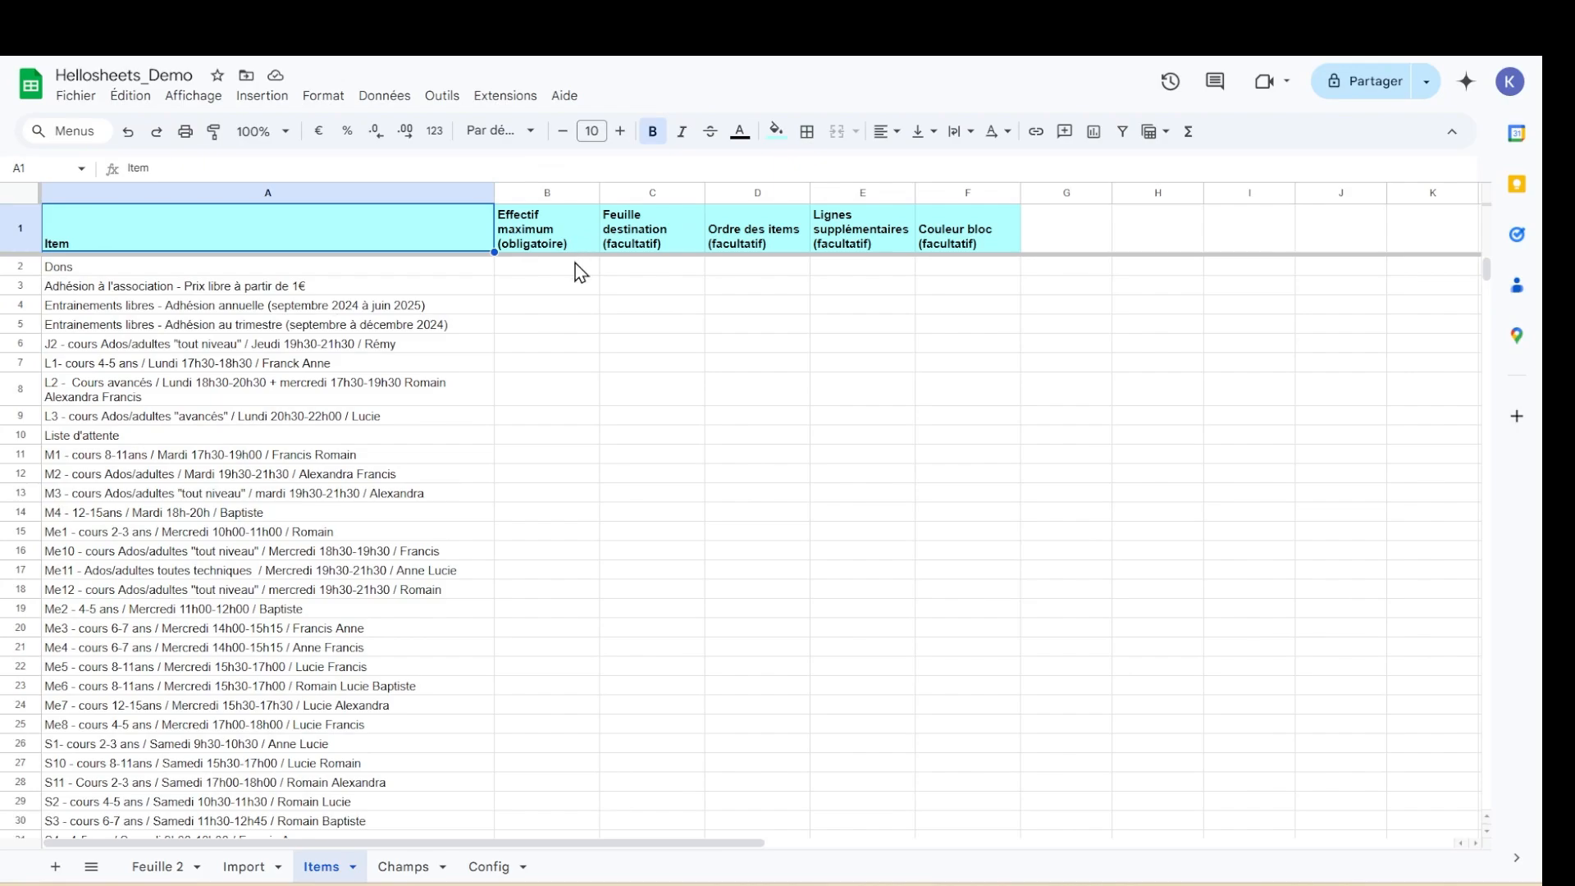
# Copy the range B2:F38 from Feuille 2 and paste it into the Items sheet starting at cell B2
pyautogui.click(157, 865)
pyautogui.click(181, 269)
pyautogui.moveTo(185, 281); pyautogui.dragTo(531, 403)
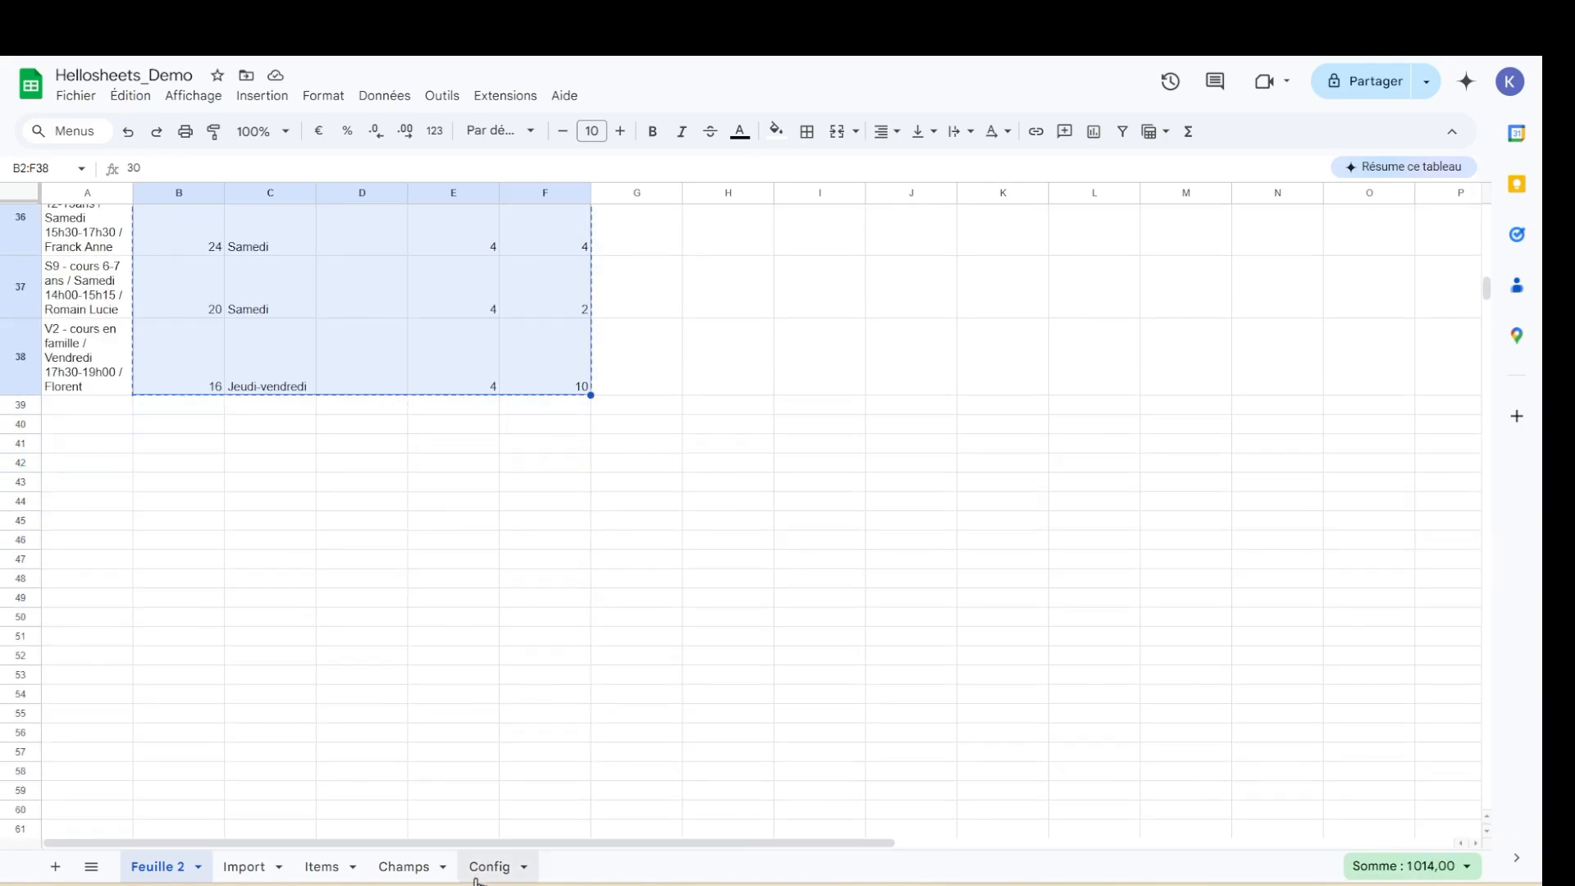
pyautogui.click(343, 867)
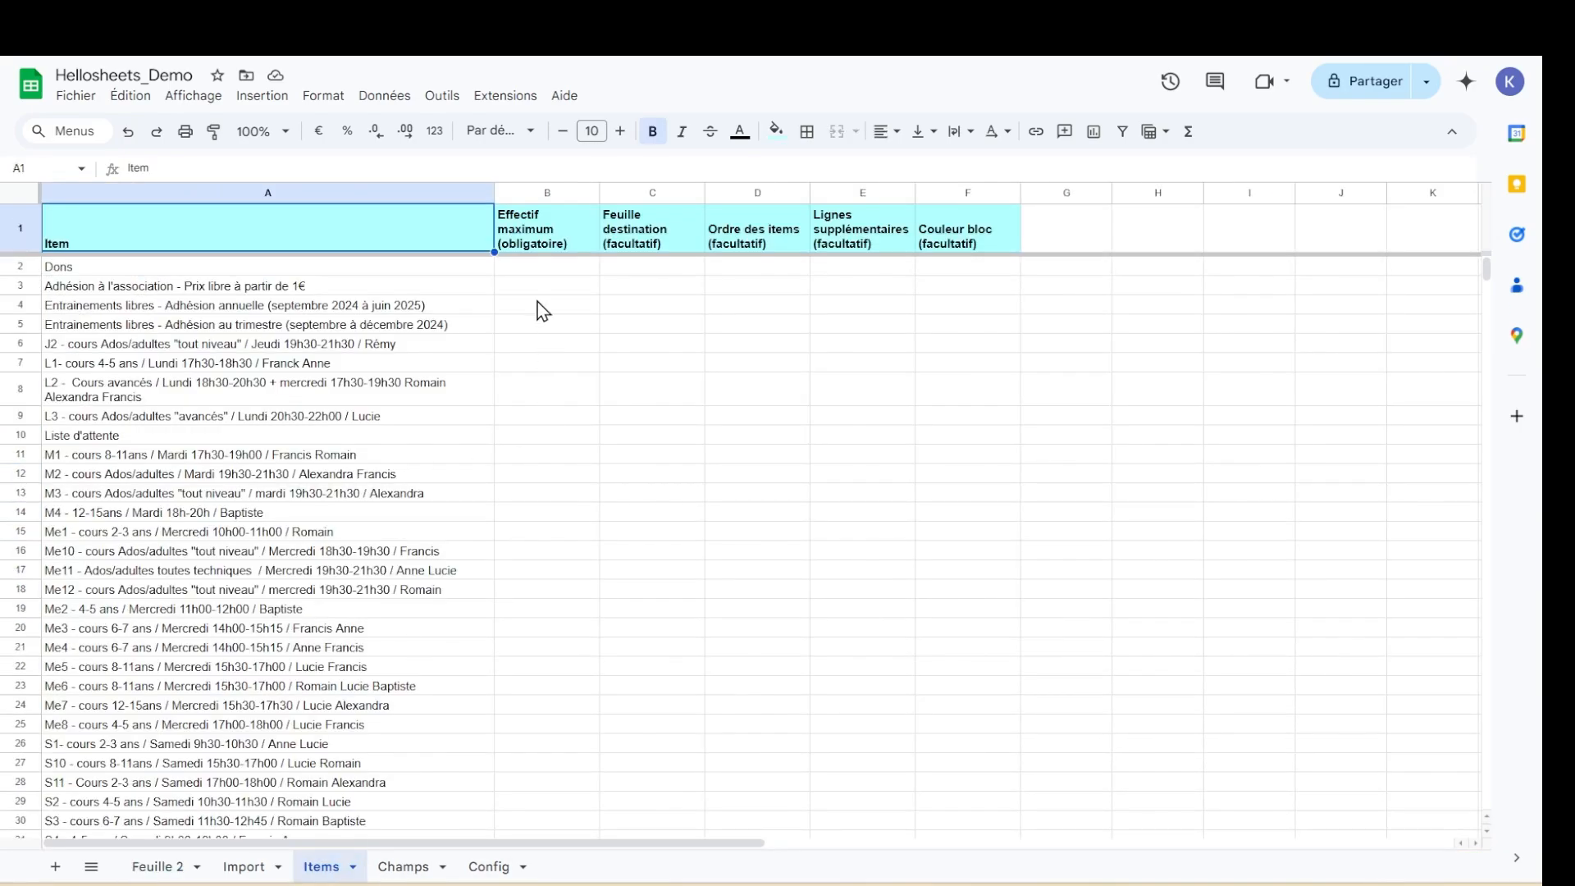
pyautogui.click(537, 266)
pyautogui.hotkey('ctrl', 'v')
# Examine the maximum headcount, destination sheet, item order, extra lines and block colour columns of the Items sheet
pyautogui.click(551, 345)
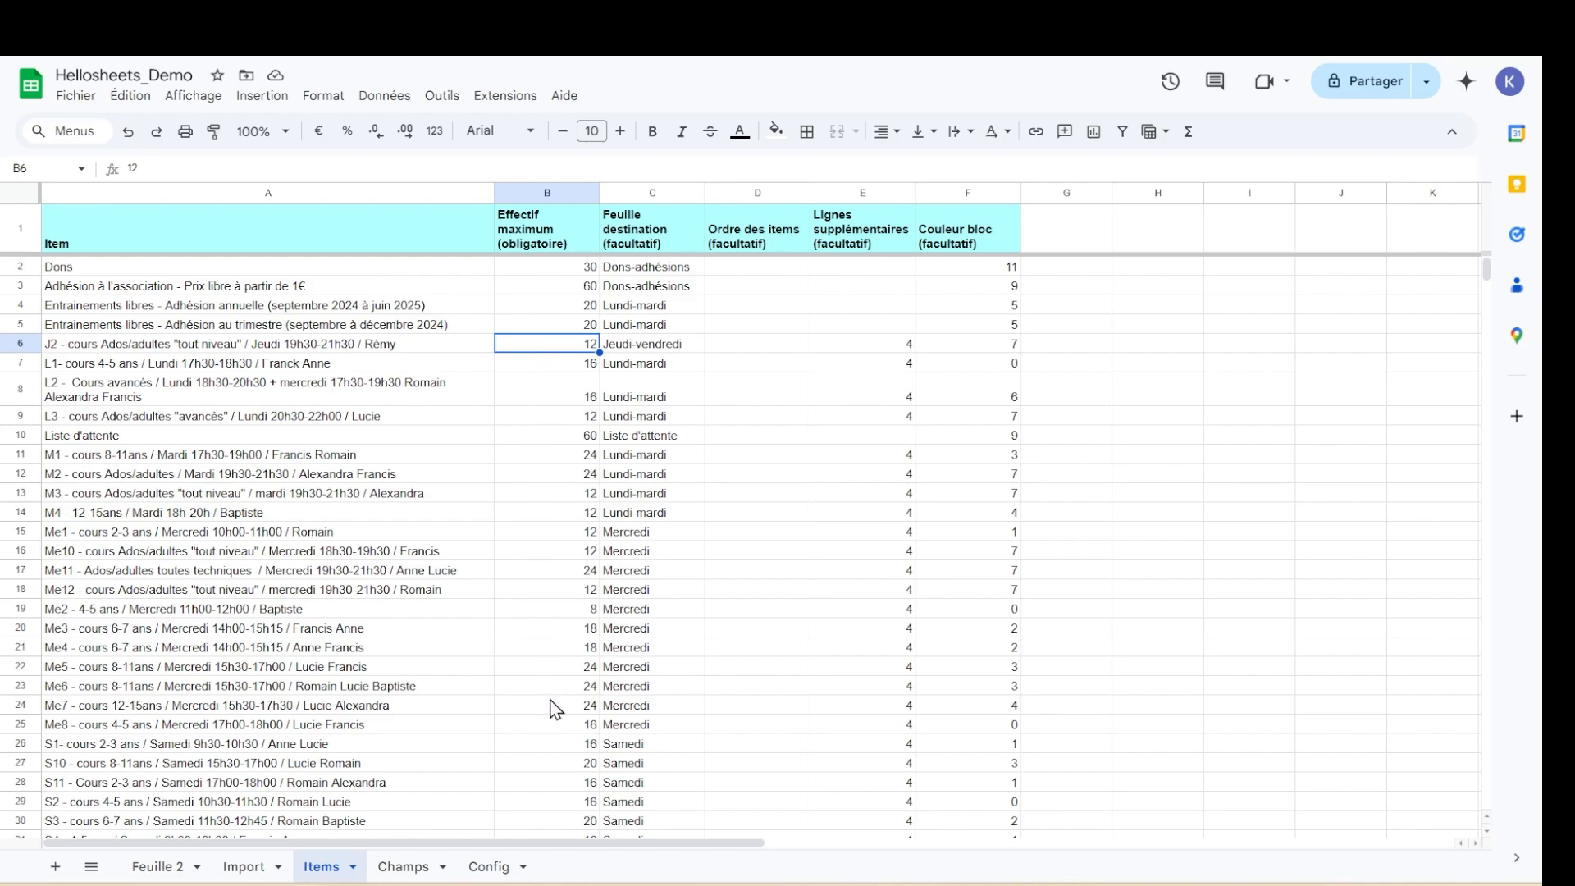
pyautogui.moveTo(655, 284); pyautogui.dragTo(653, 581)
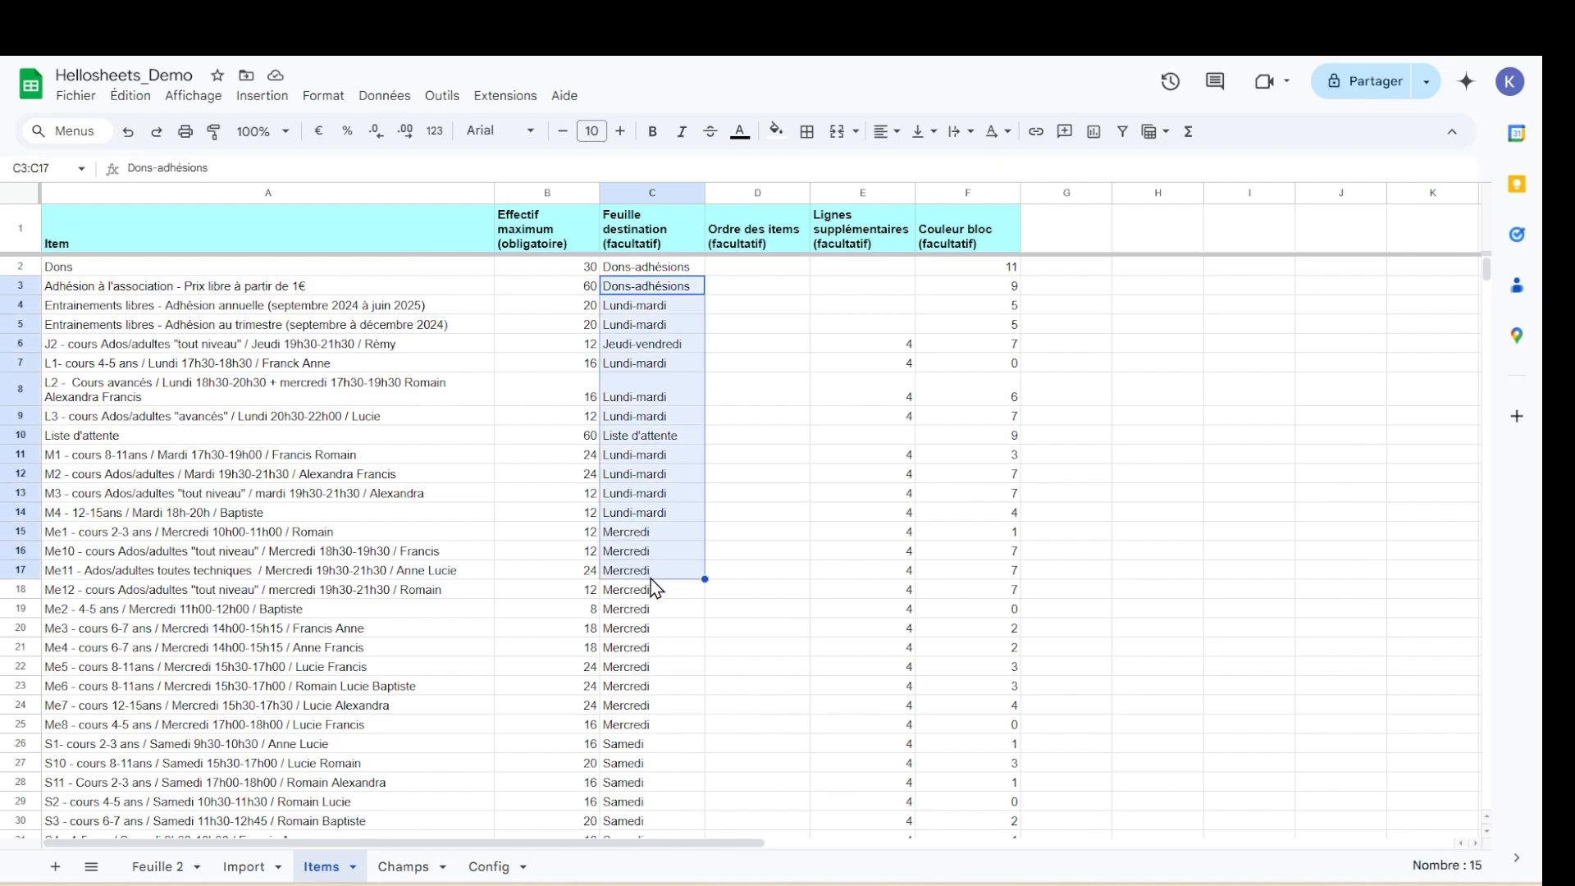
pyautogui.click(648, 628)
pyautogui.scroll(-4, 647, 583)
pyautogui.scroll(4, 647, 583)
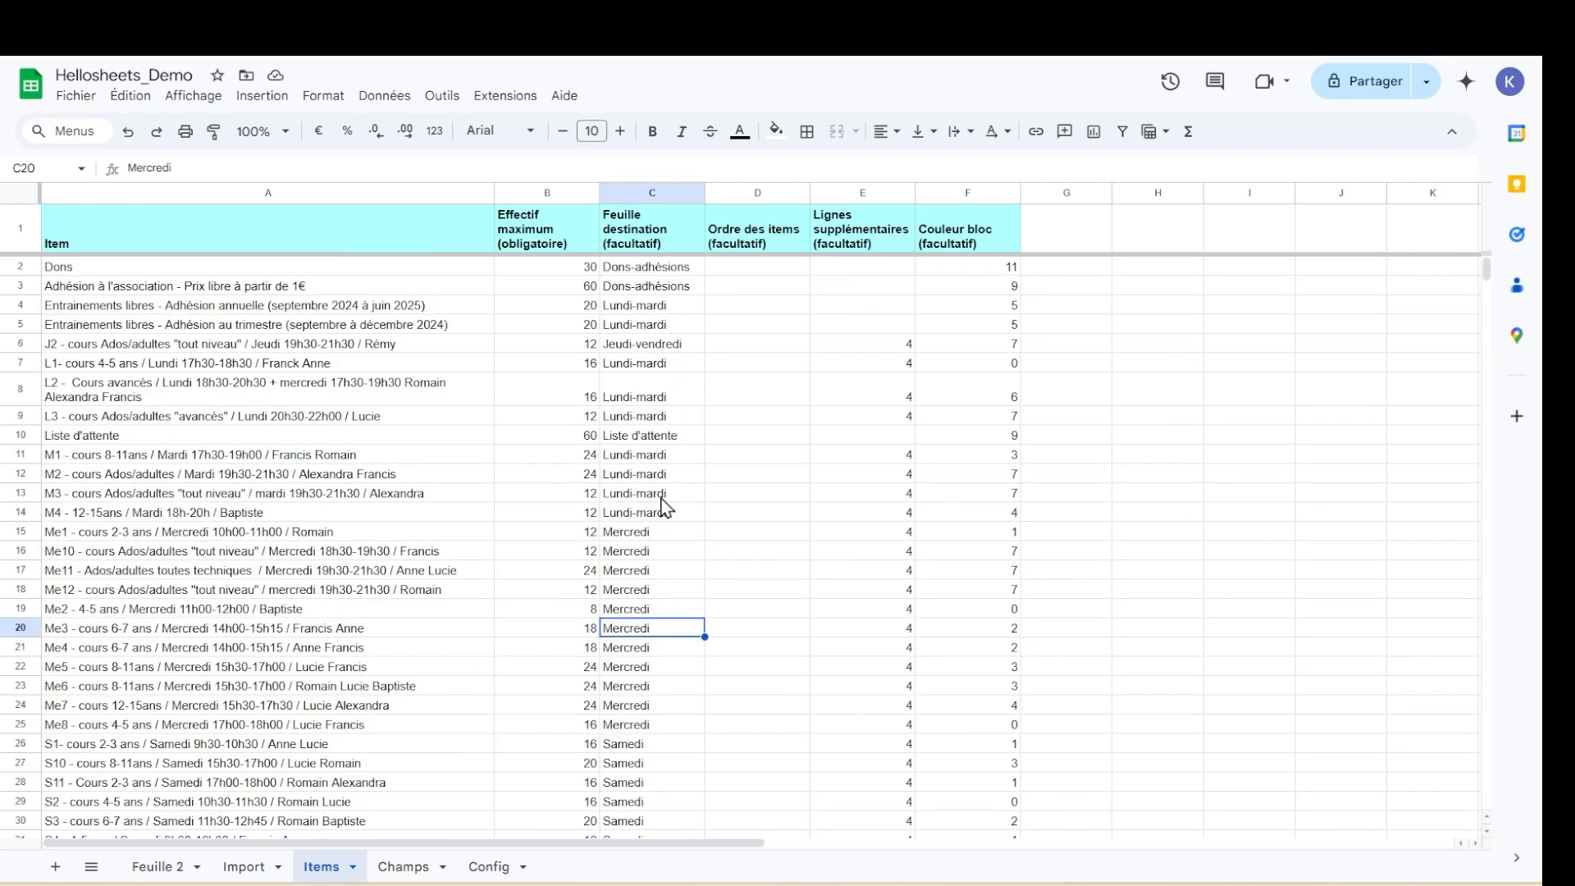
pyautogui.click(759, 309)
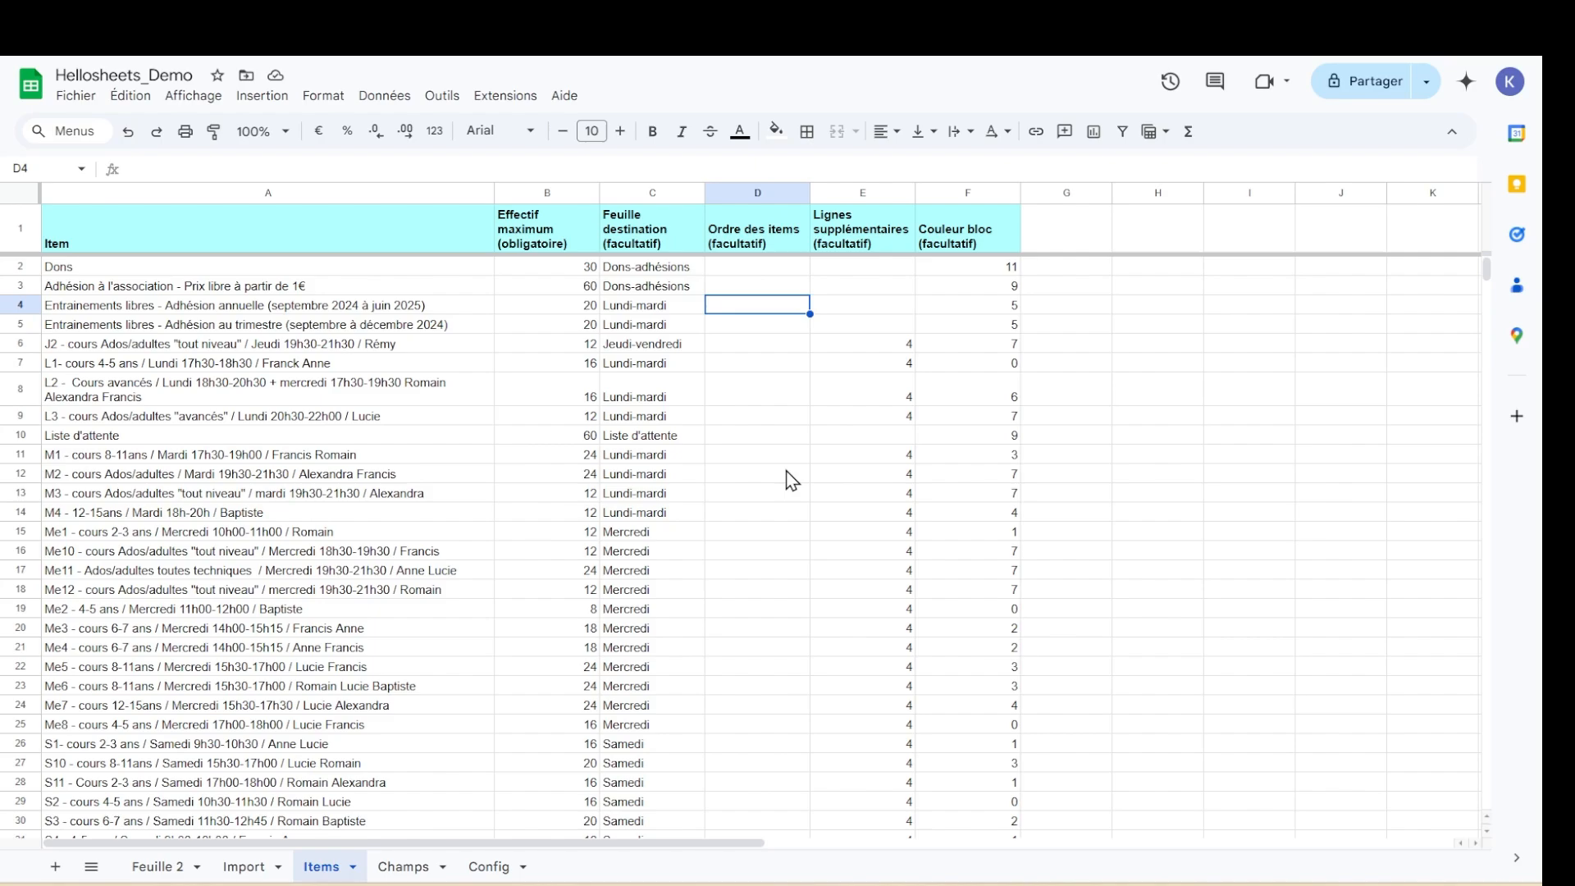
pyautogui.click(900, 345)
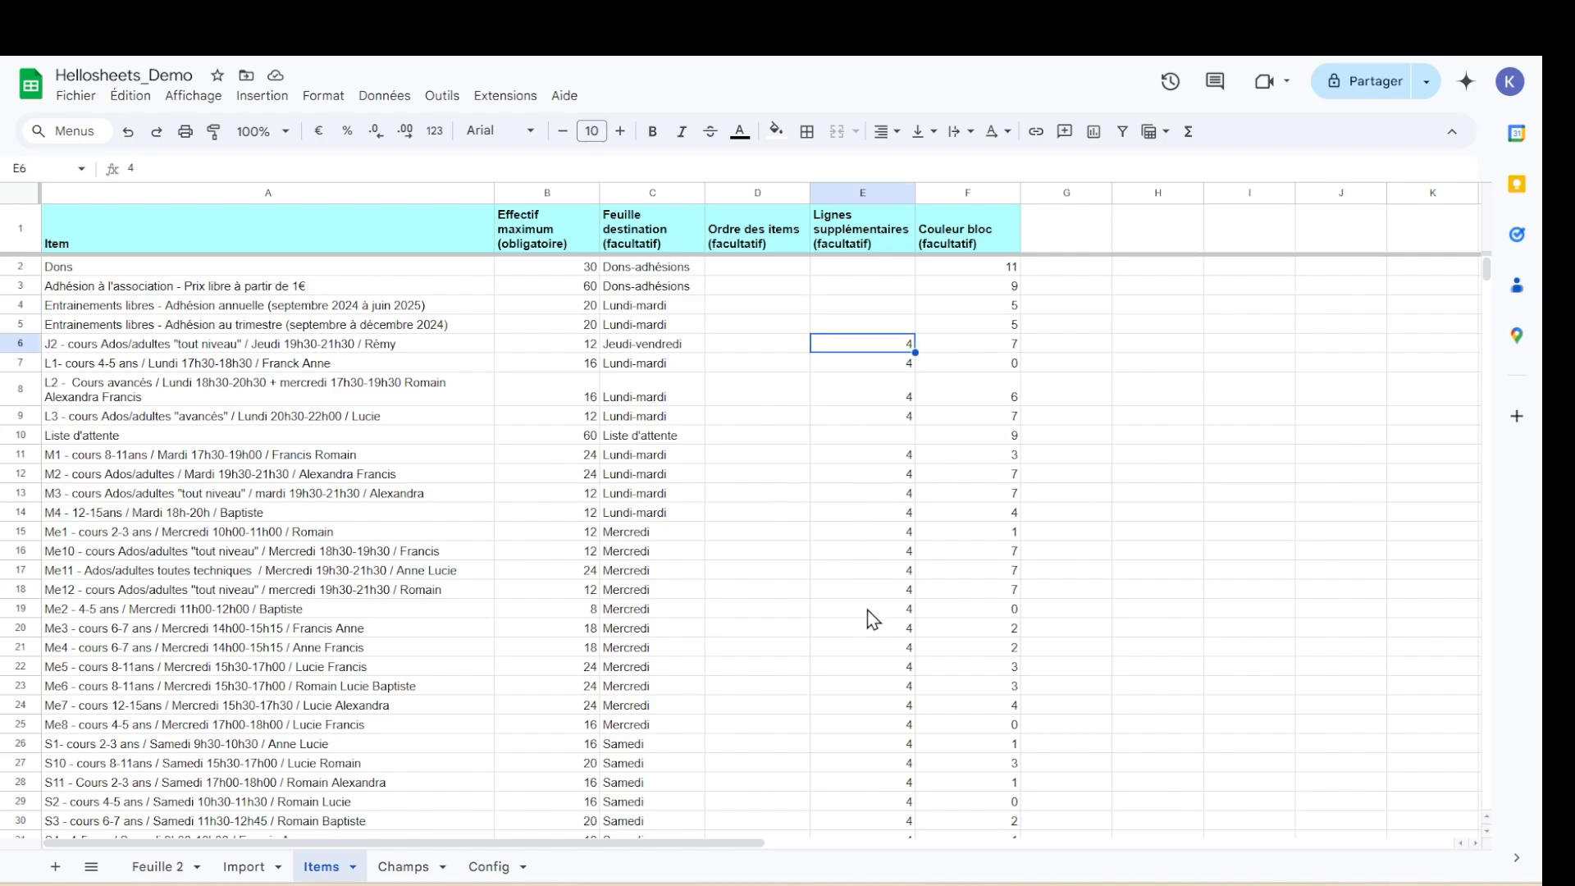
pyautogui.click(569, 420)
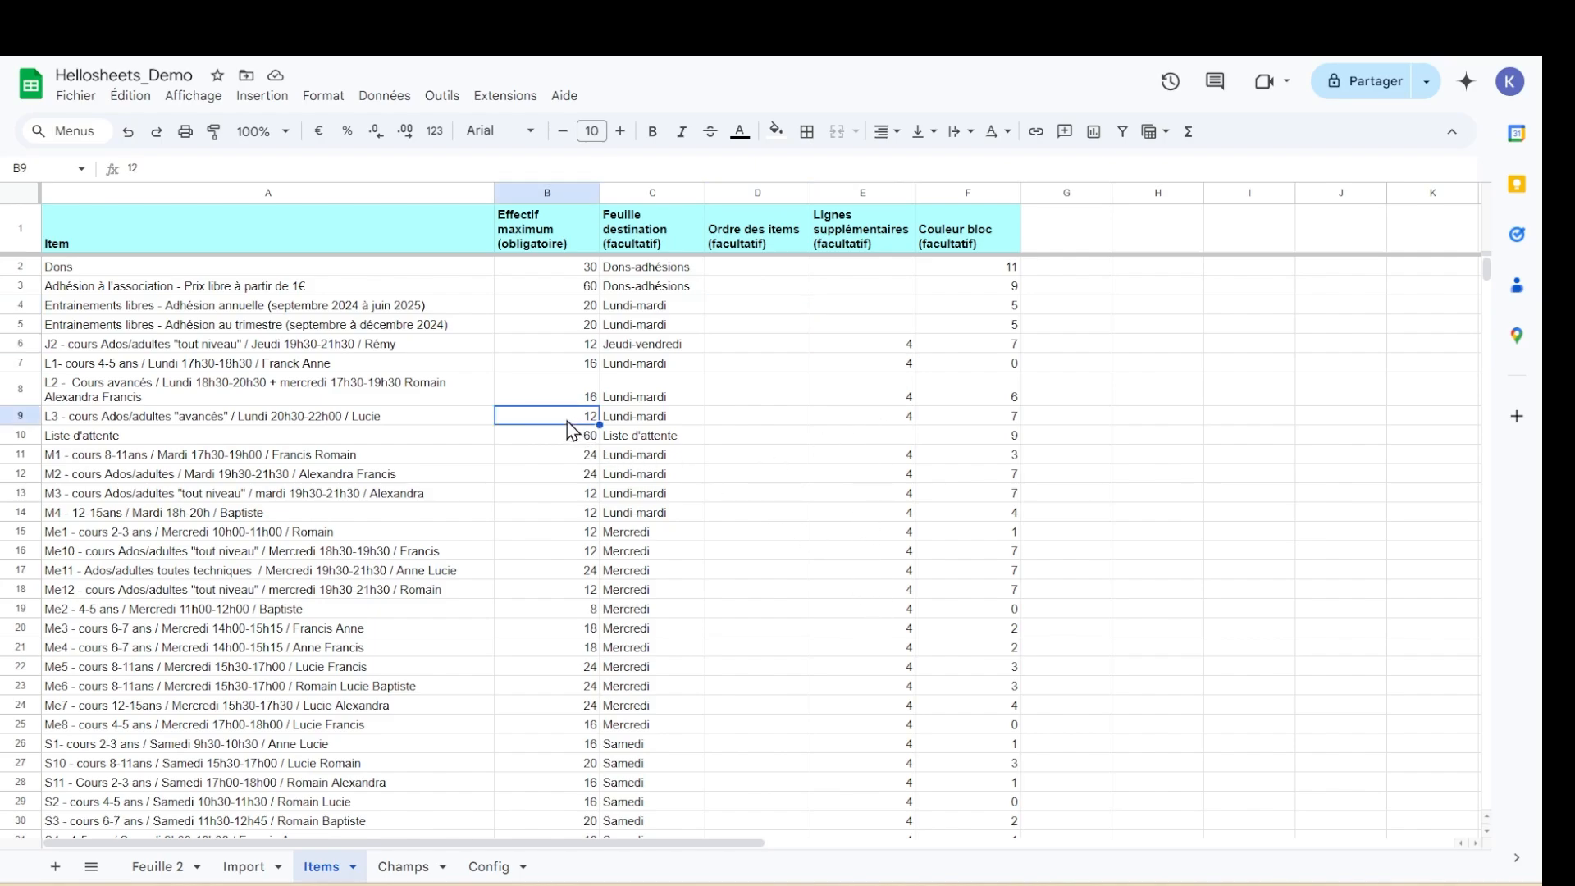
pyautogui.click(874, 420)
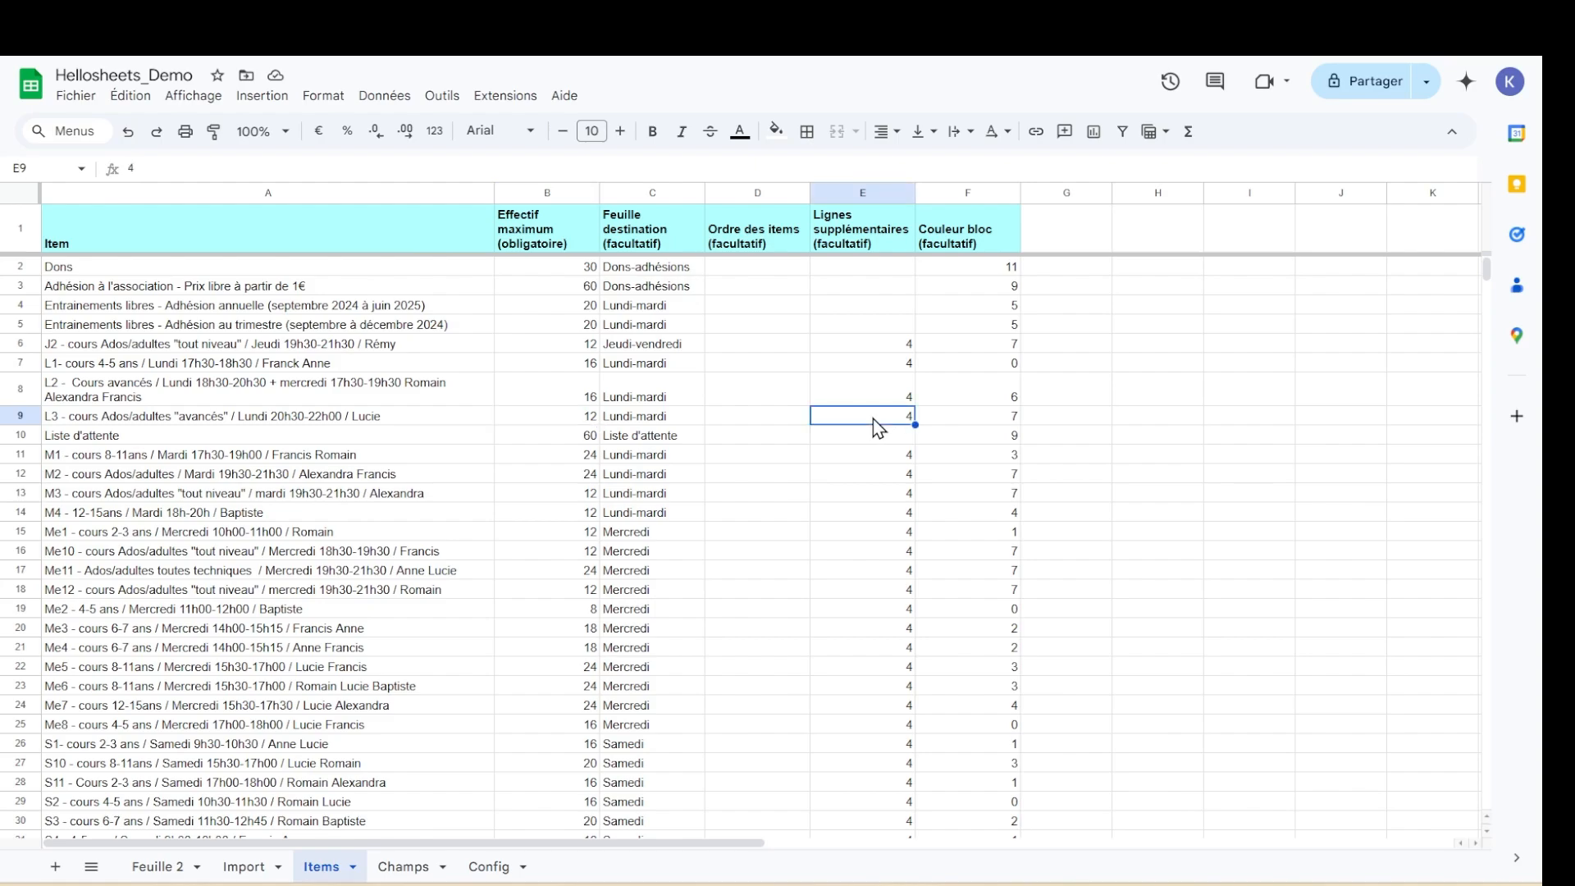
pyautogui.moveTo(987, 306); pyautogui.dragTo(986, 545)
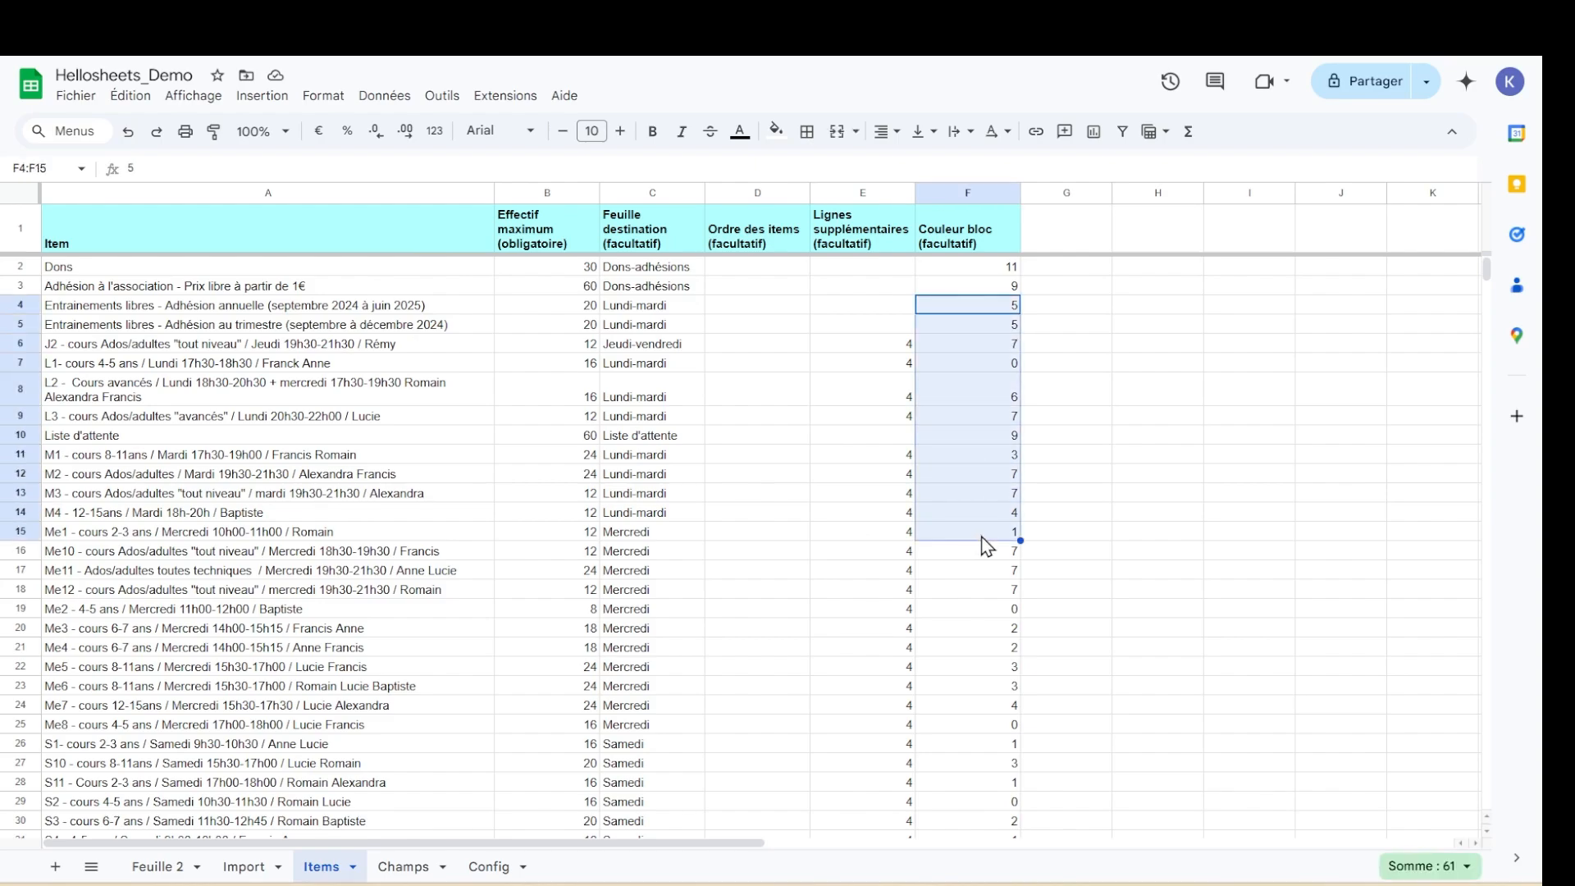
pyautogui.click(969, 366)
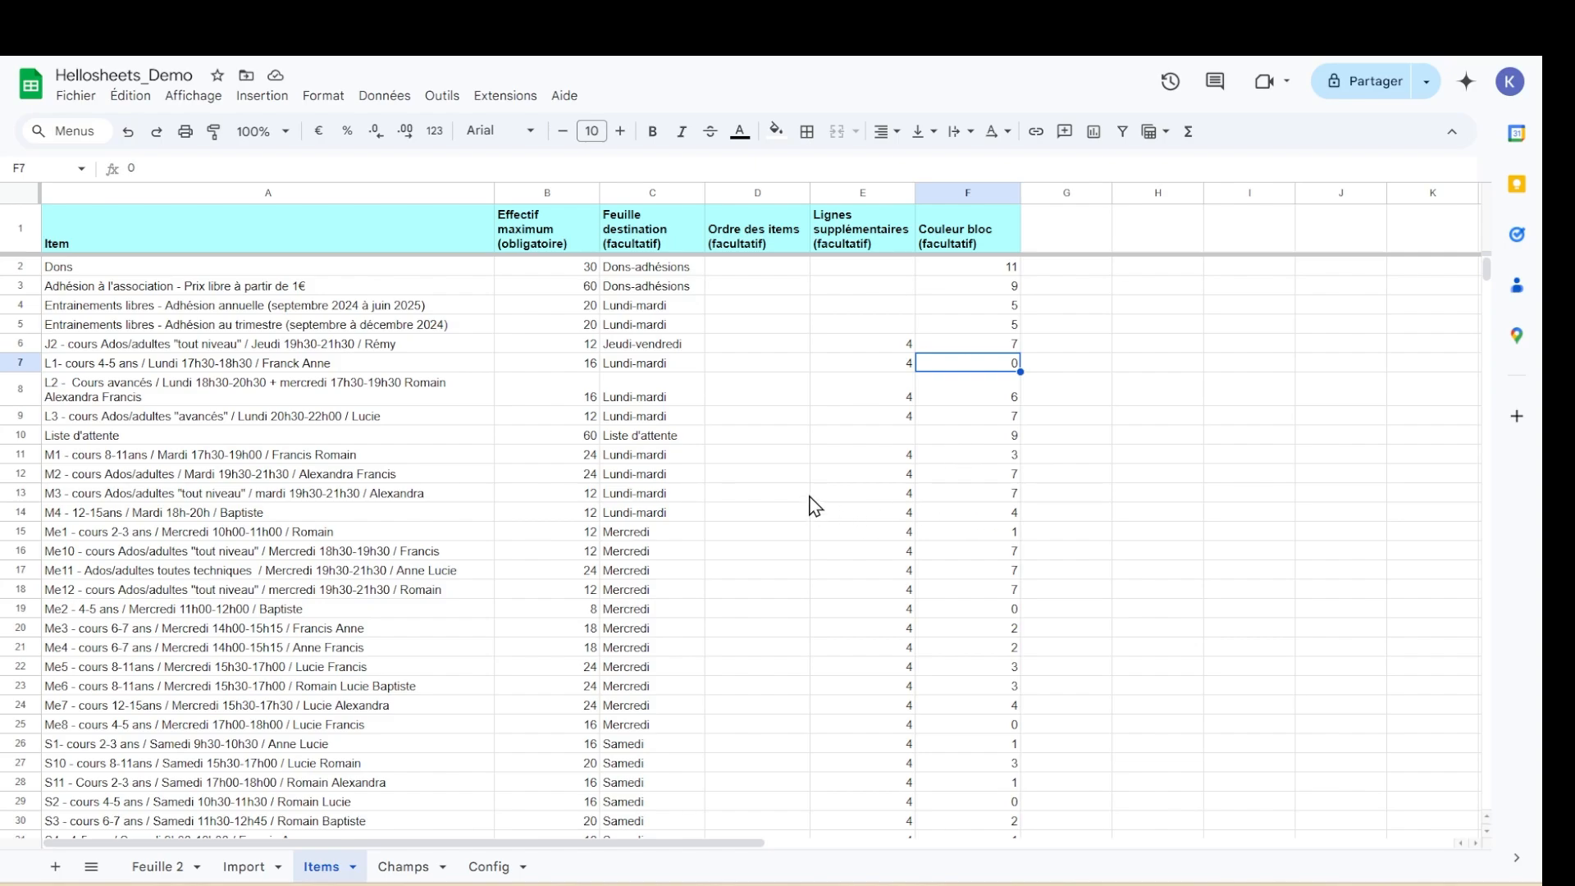
# Run the Hellosheets data breakdown again and choose "Oui (poursuivre)" to continue with the completed Items sheet
pyautogui.click(503, 97)
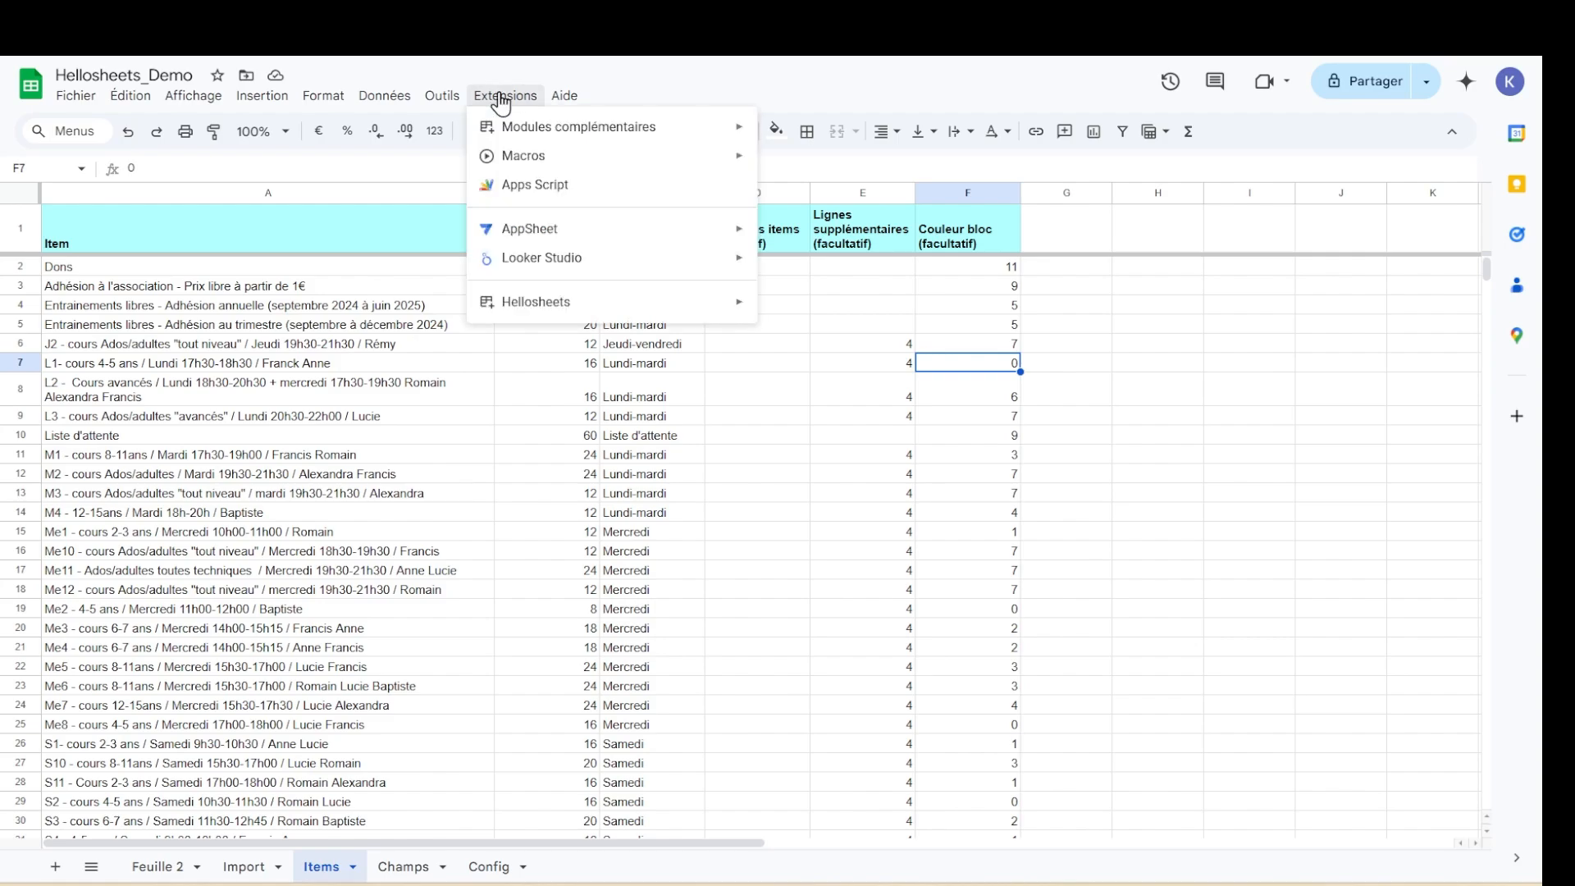
pyautogui.click(779, 77)
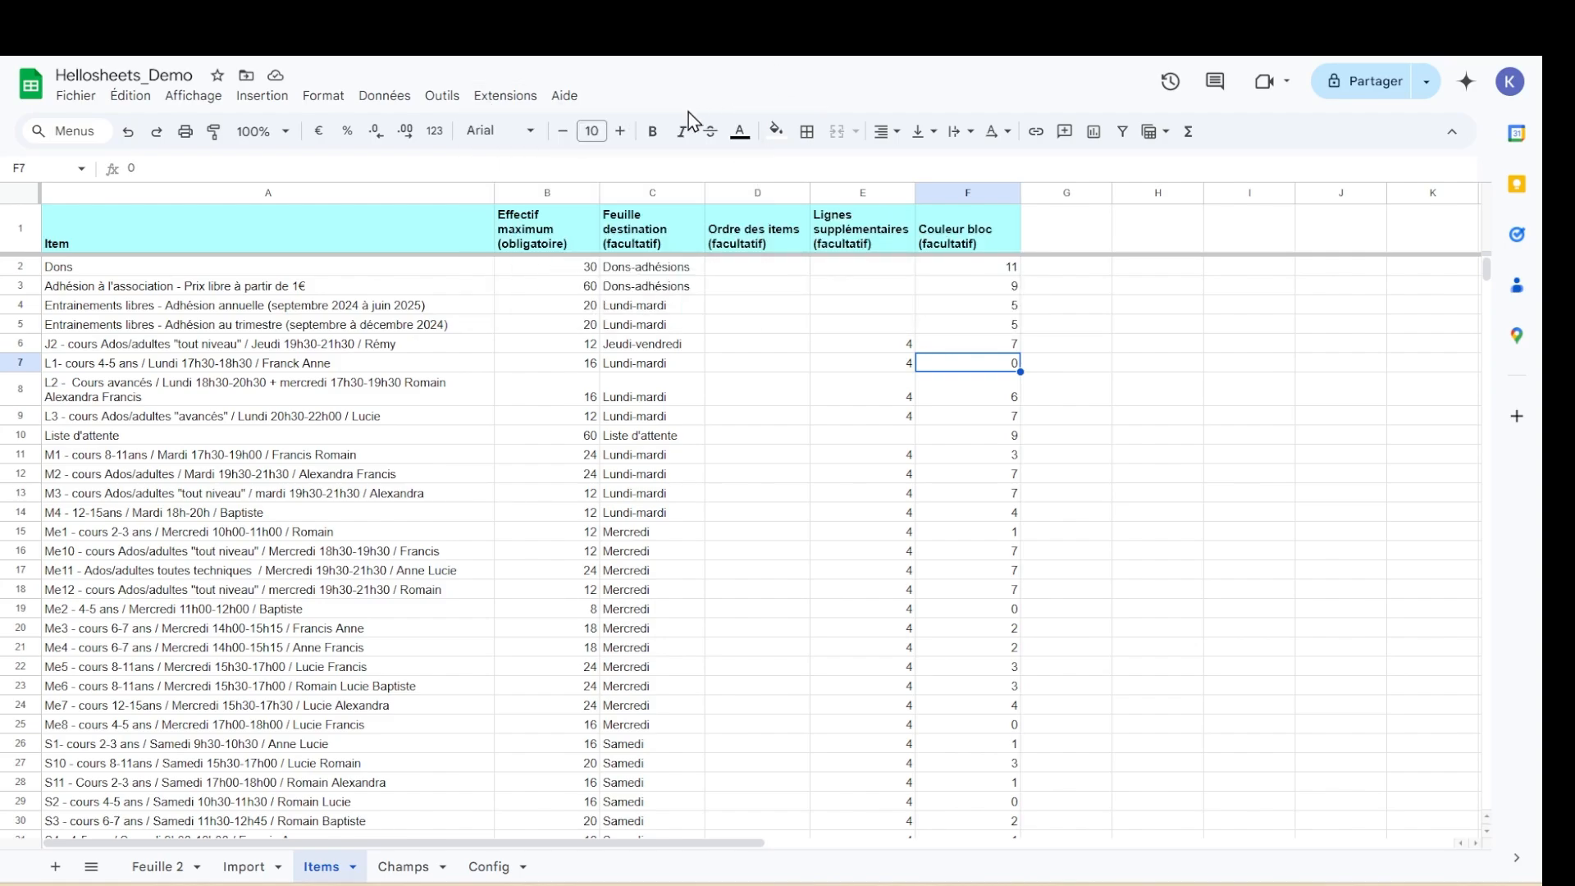
pyautogui.click(545, 192)
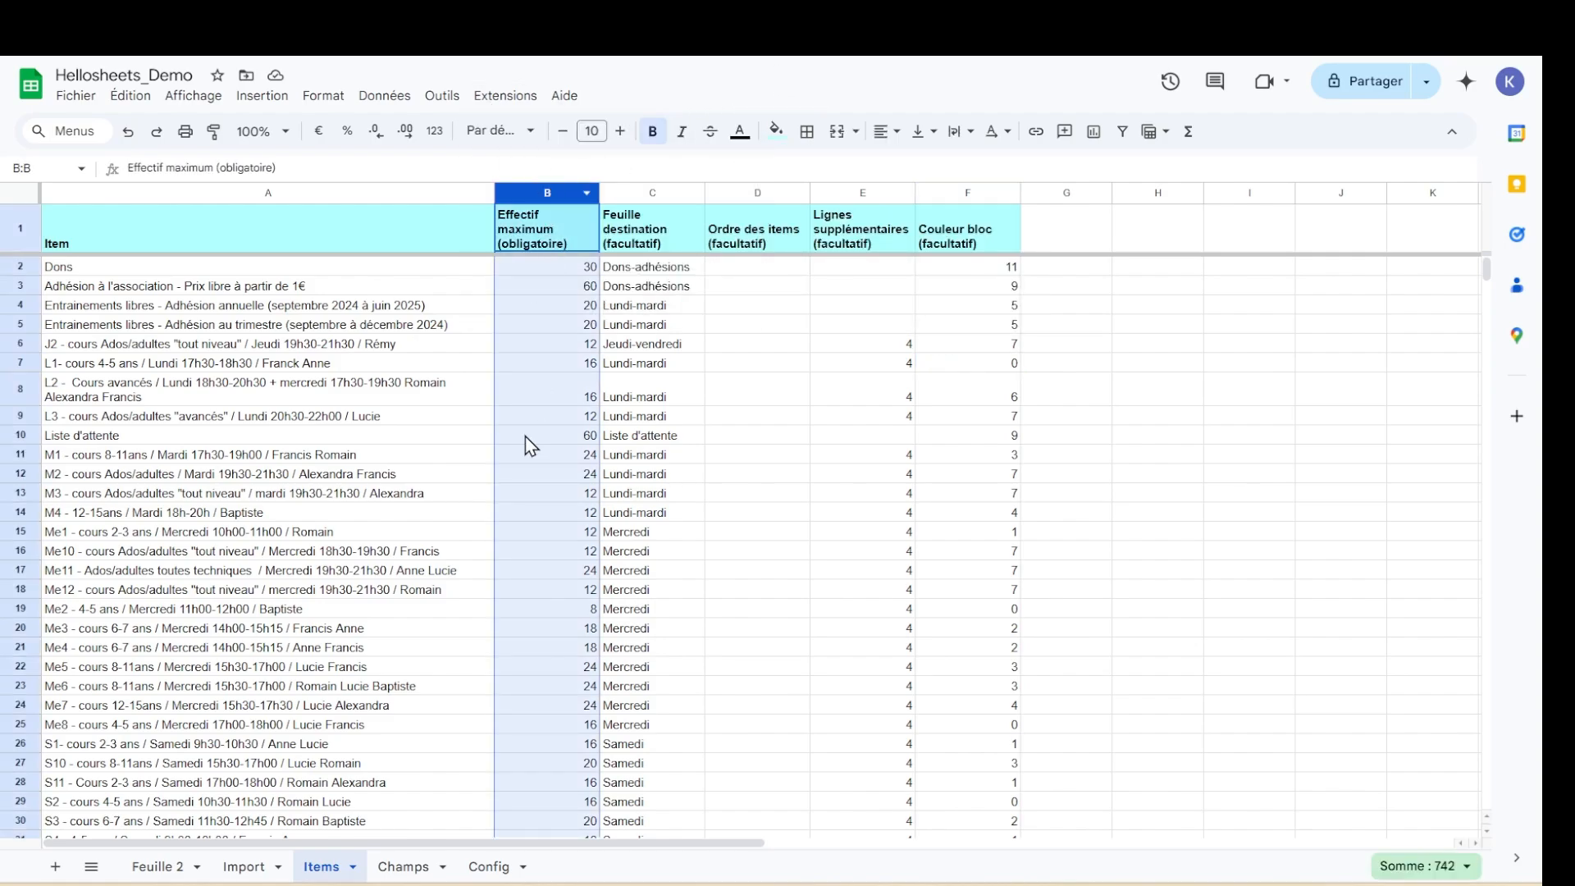
pyautogui.click(535, 416)
pyautogui.click(515, 107)
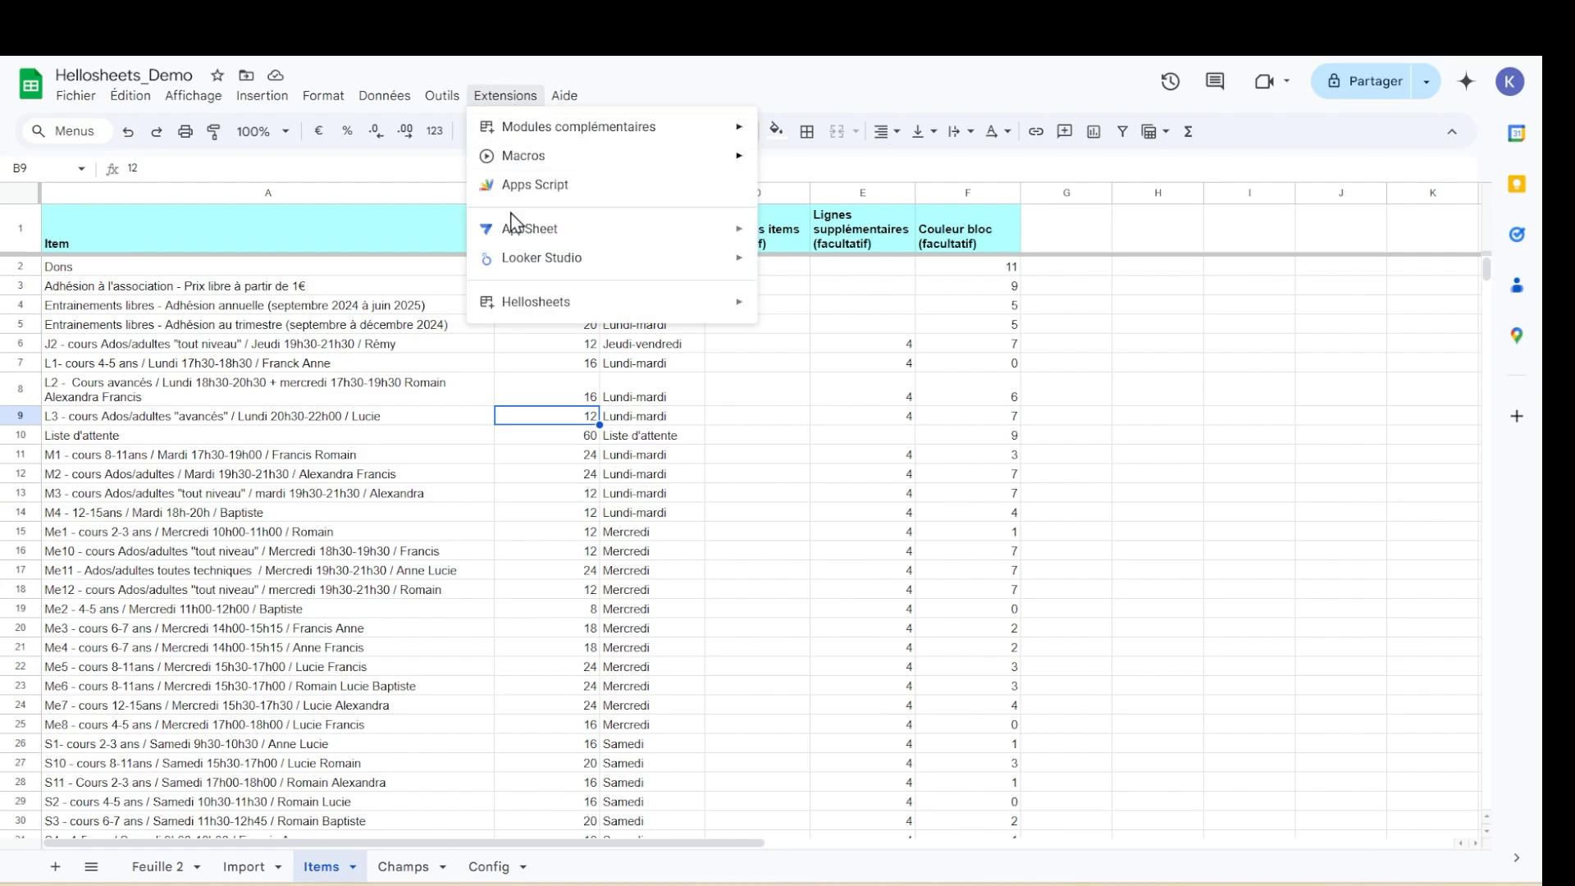
pyautogui.moveTo(731, 300)
pyautogui.click(876, 420)
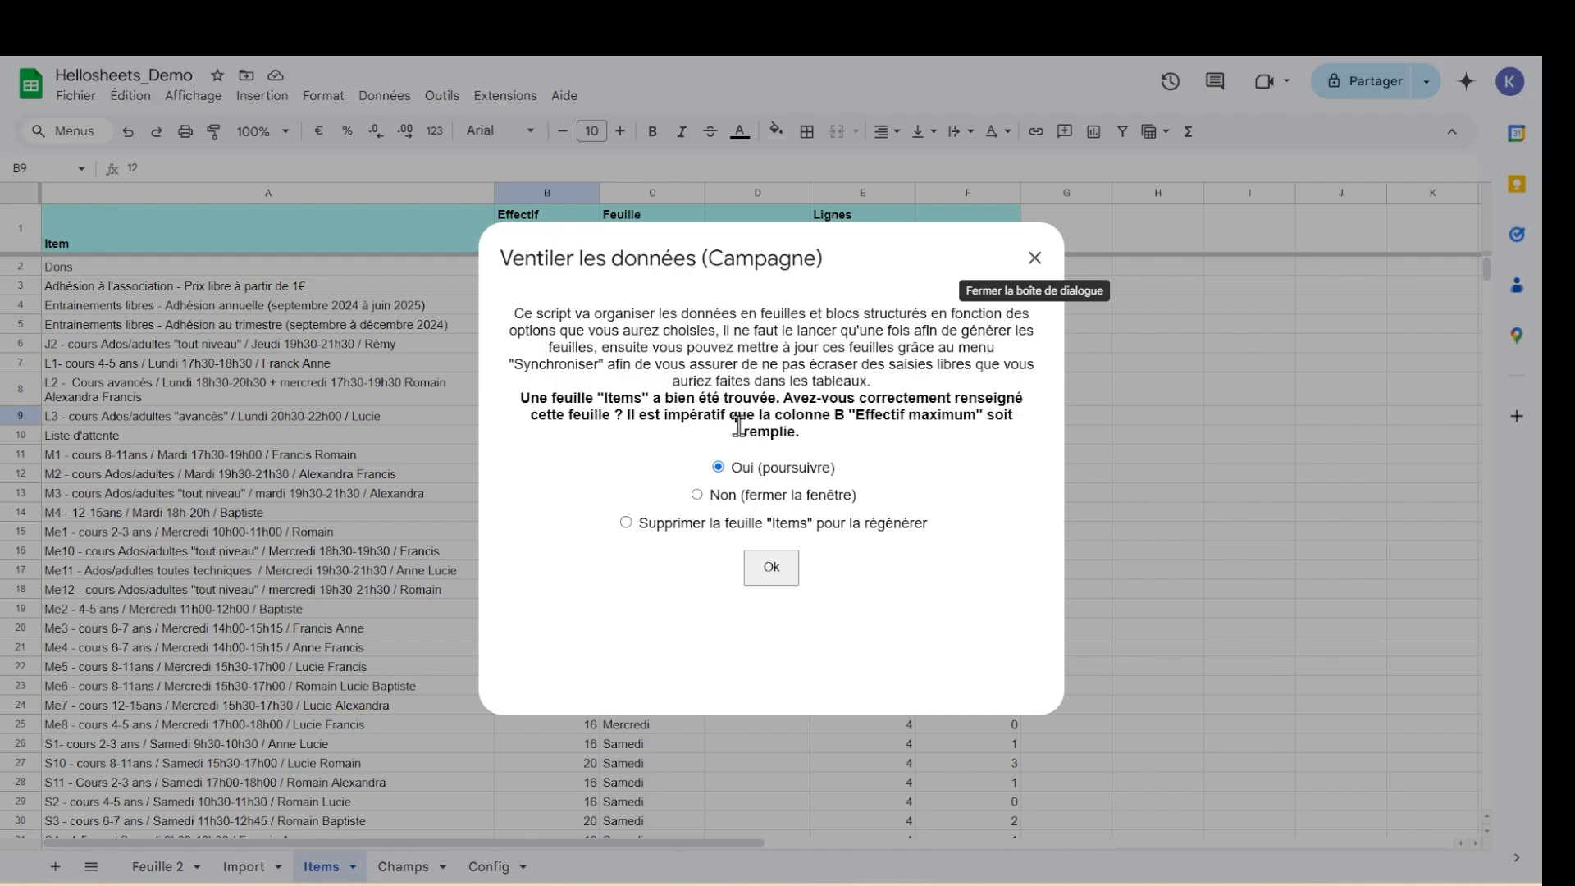
pyautogui.click(770, 568)
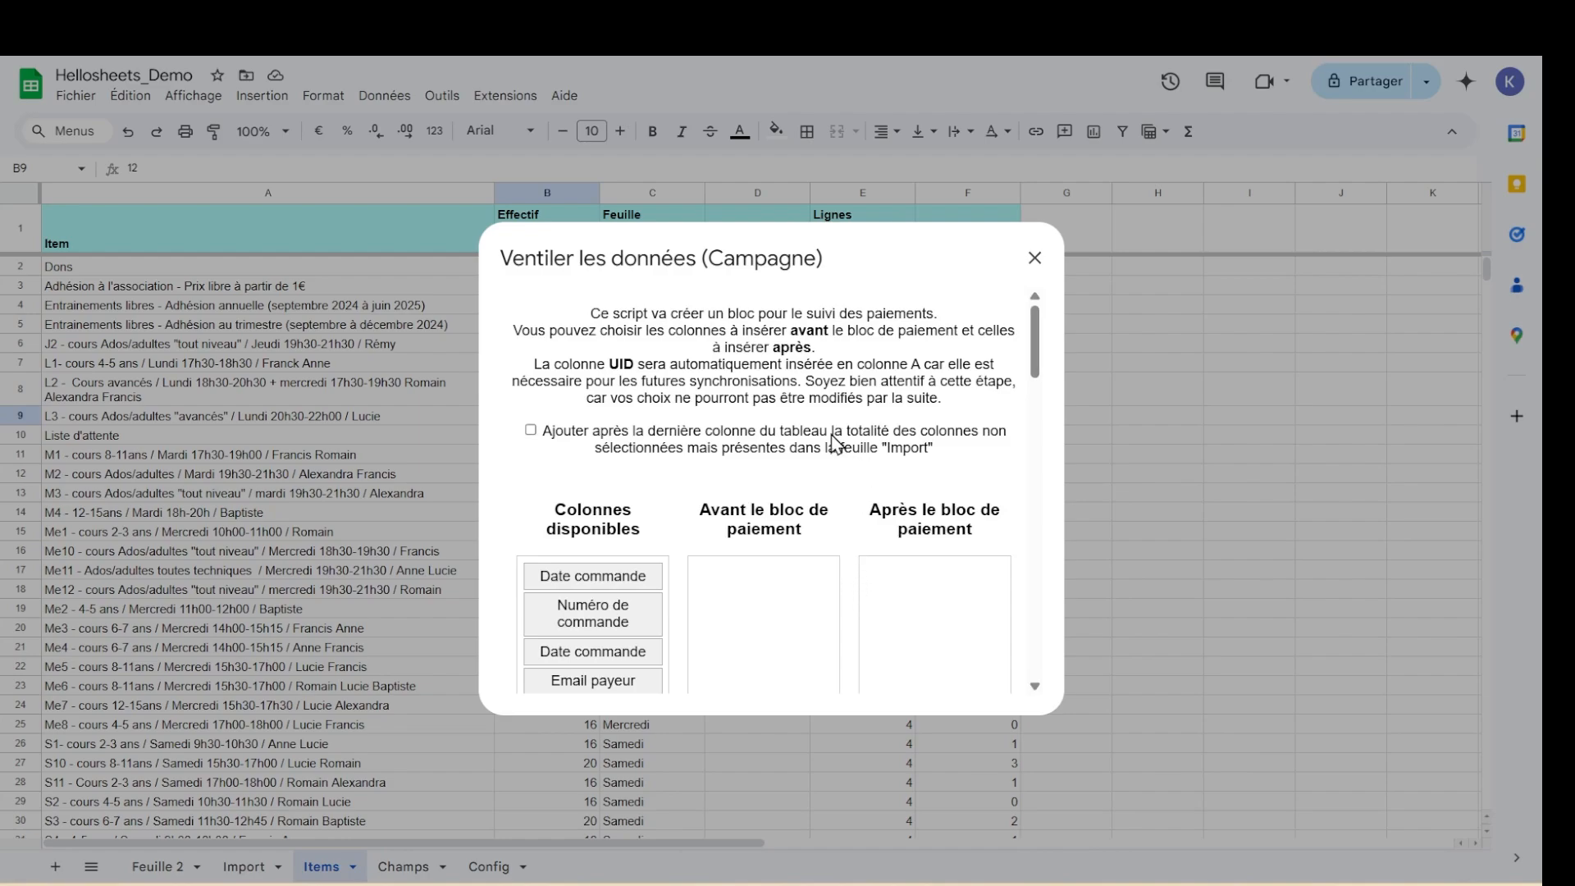
# Enable adding all unselected columns of the Import sheet after the table's last column, and review the available columns
pyautogui.click(530, 430)
pyautogui.scroll(-15, 632, 520)
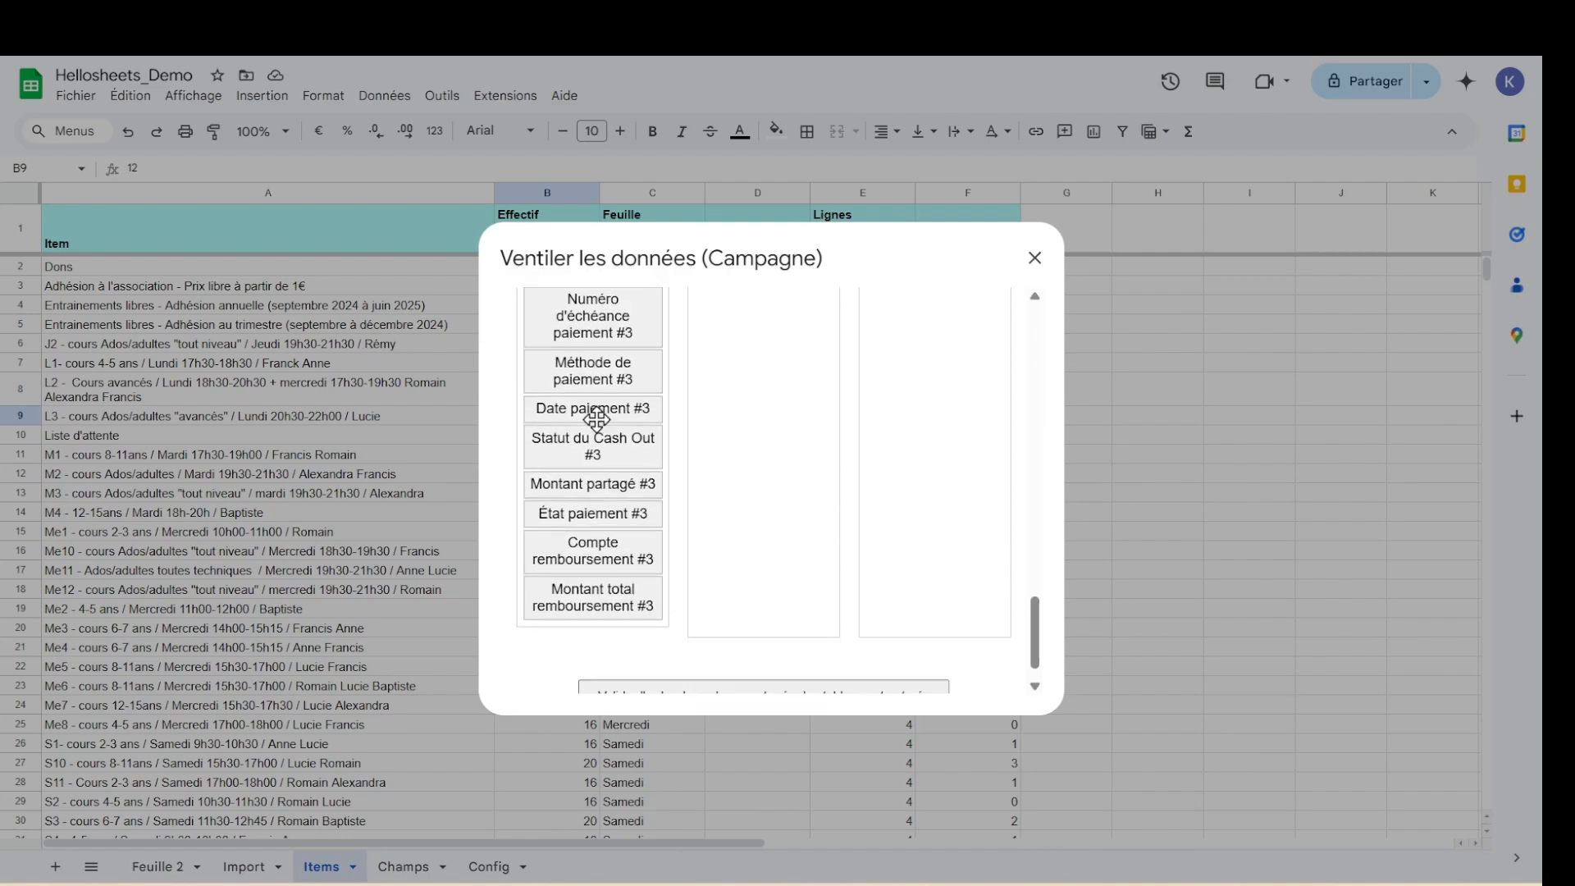
pyautogui.scroll(15, 597, 418)
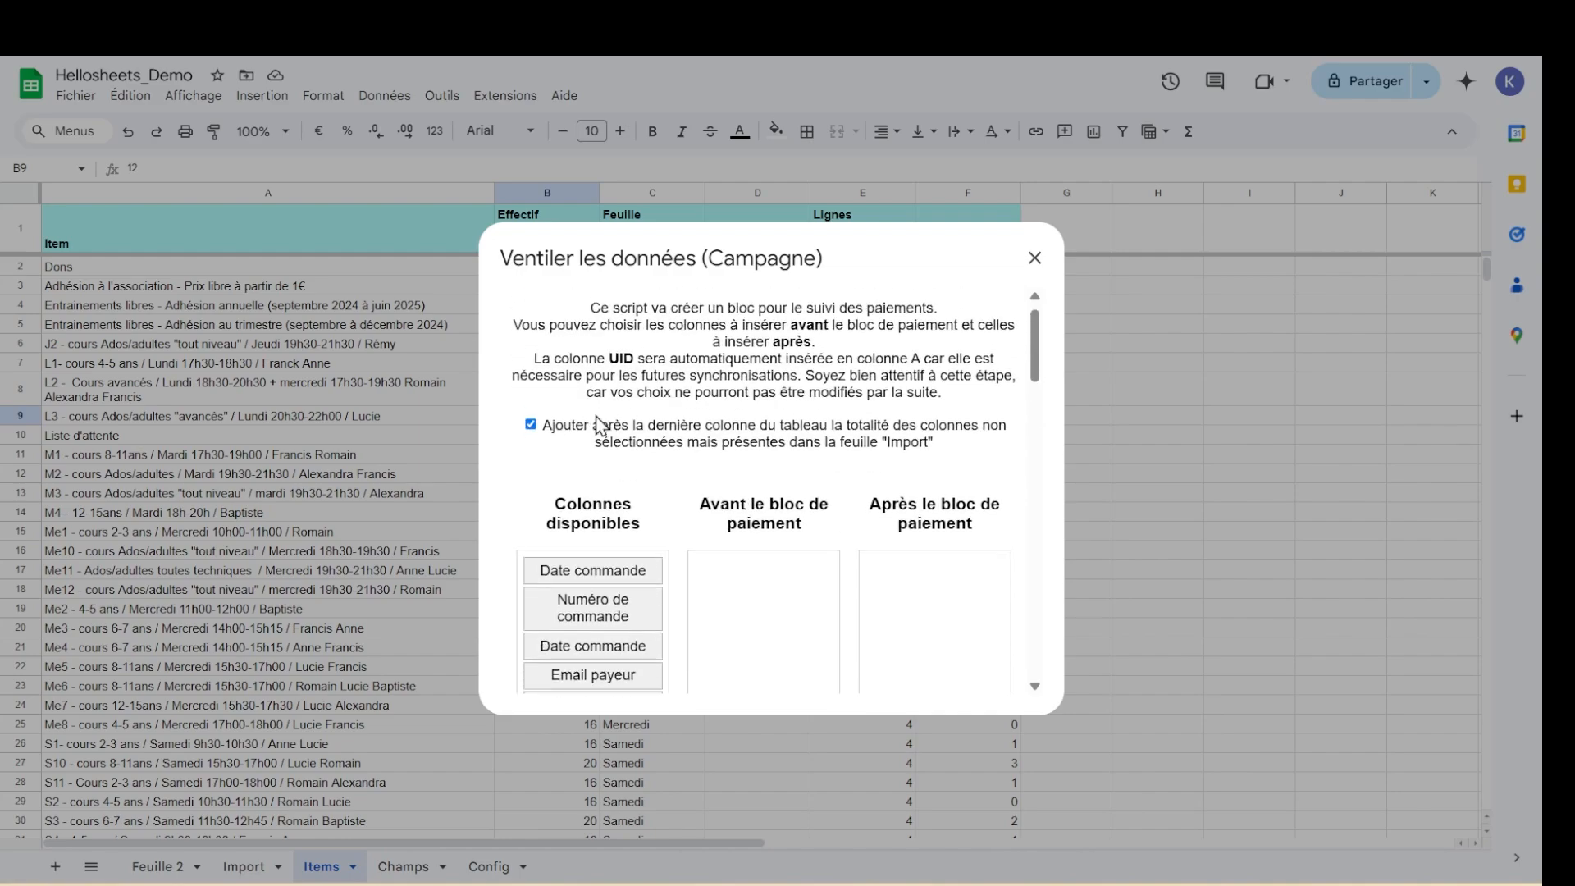
pyautogui.scroll(-3, 596, 423)
pyautogui.scroll(3, 729, 418)
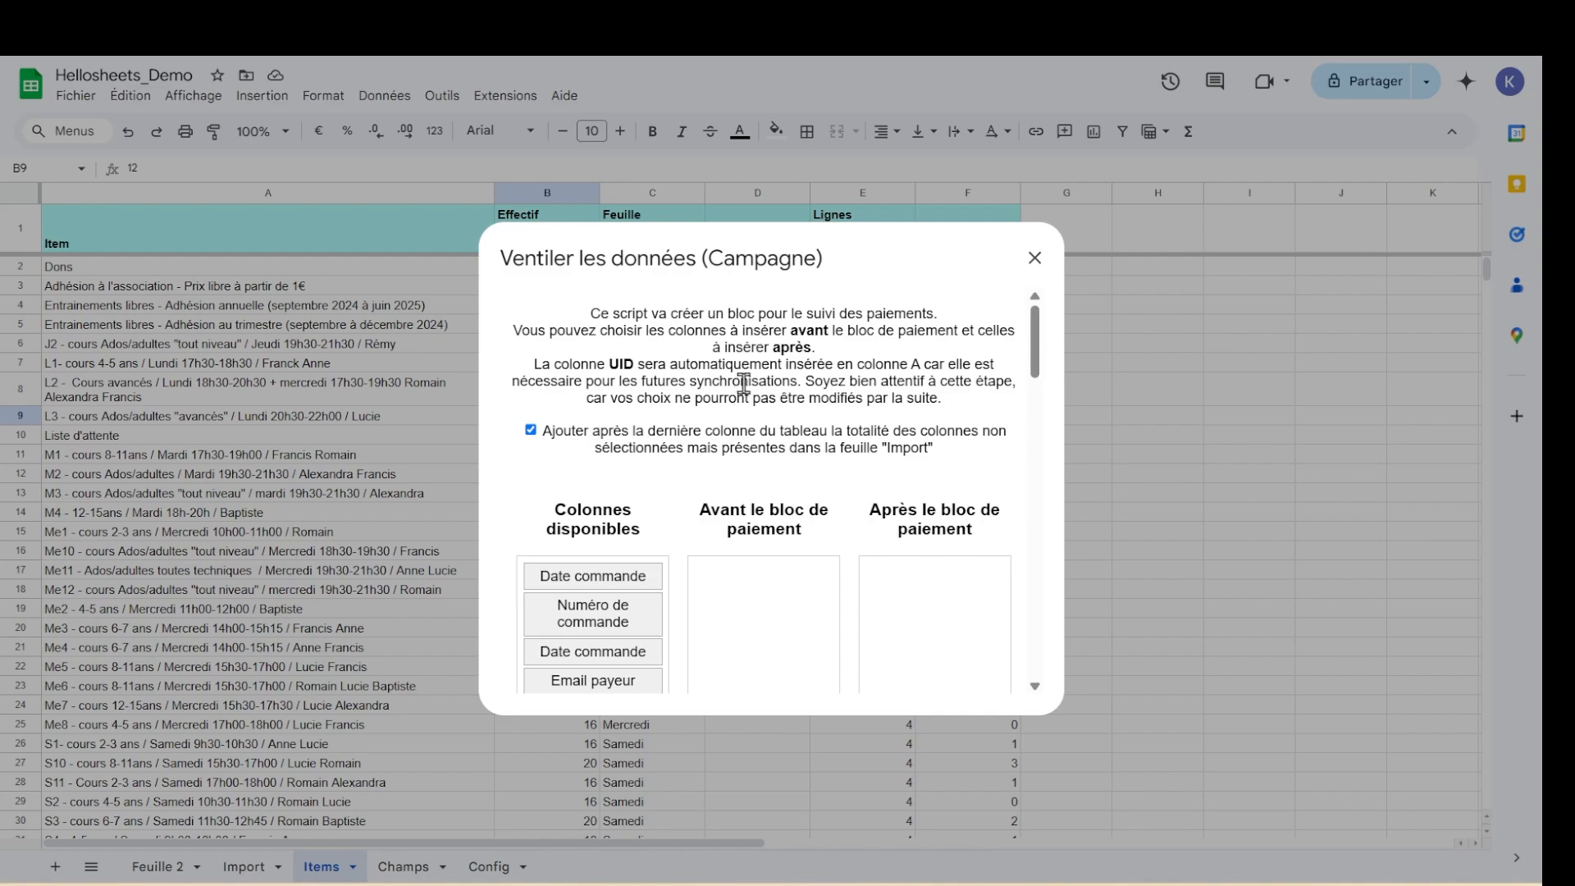
# Place the Prénom inscrit(e) and Nom inscrit(e) columns before the payment block
pyautogui.scroll(-7, 730, 386)
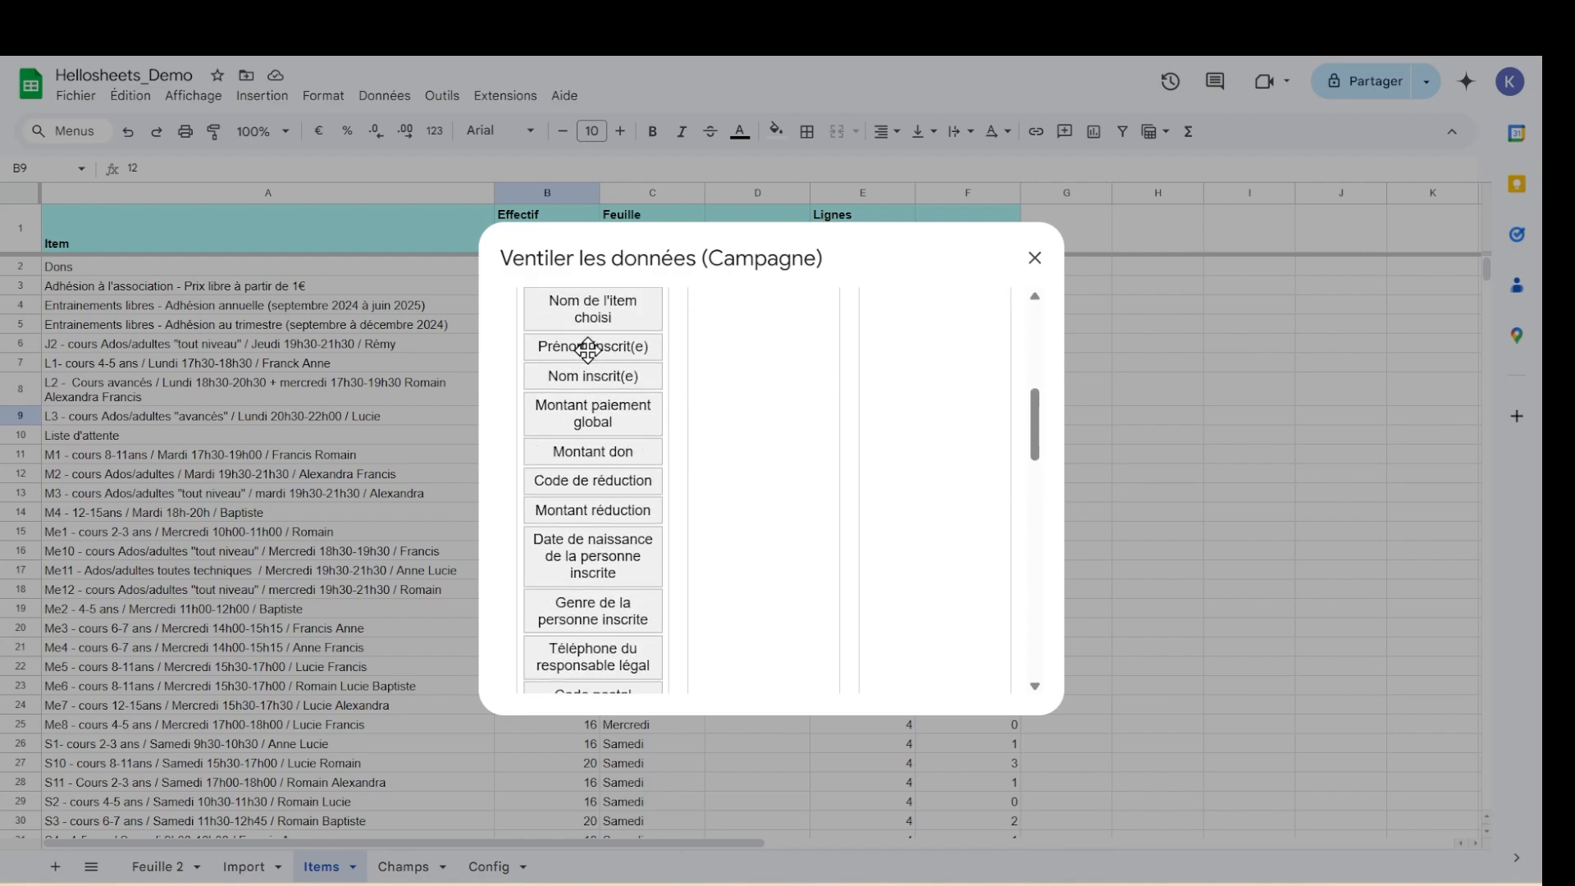
pyautogui.moveTo(584, 347); pyautogui.dragTo(794, 337)
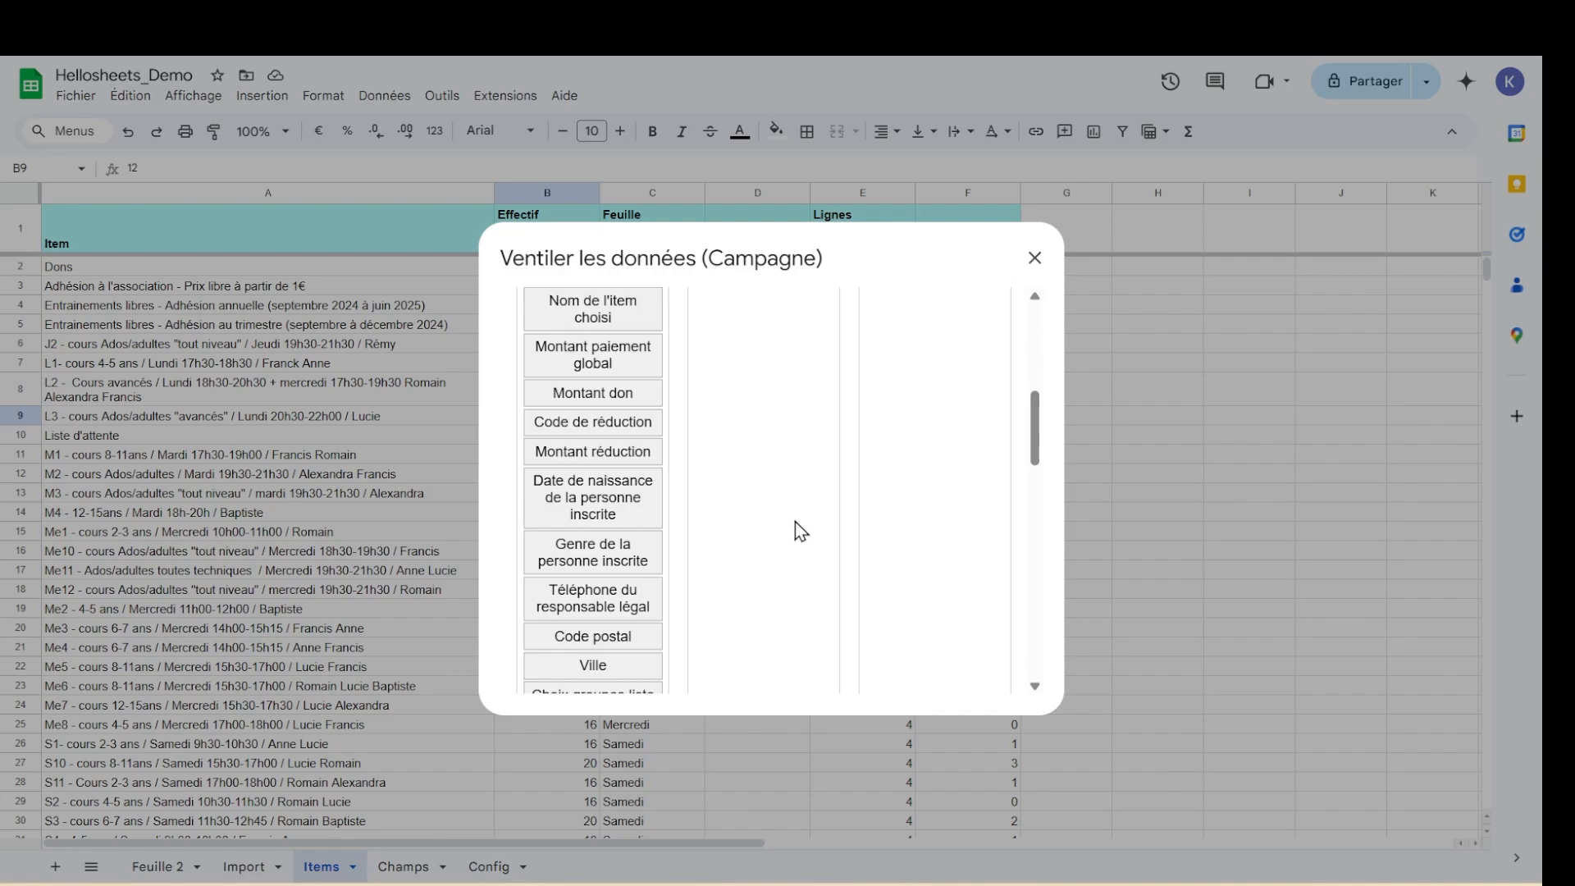
pyautogui.scroll(7, 784, 520)
# Place the registrant's birth date and gender, the legal guardian's telephone, Code postal and Ville columns after the payment block
pyautogui.scroll(-5, 786, 501)
pyautogui.moveTo(602, 496); pyautogui.dragTo(919, 371)
pyautogui.moveTo(648, 484); pyautogui.dragTo(947, 379)
pyautogui.moveTo(591, 525); pyautogui.dragTo(915, 414)
pyautogui.moveTo(613, 472); pyautogui.dragTo(925, 395)
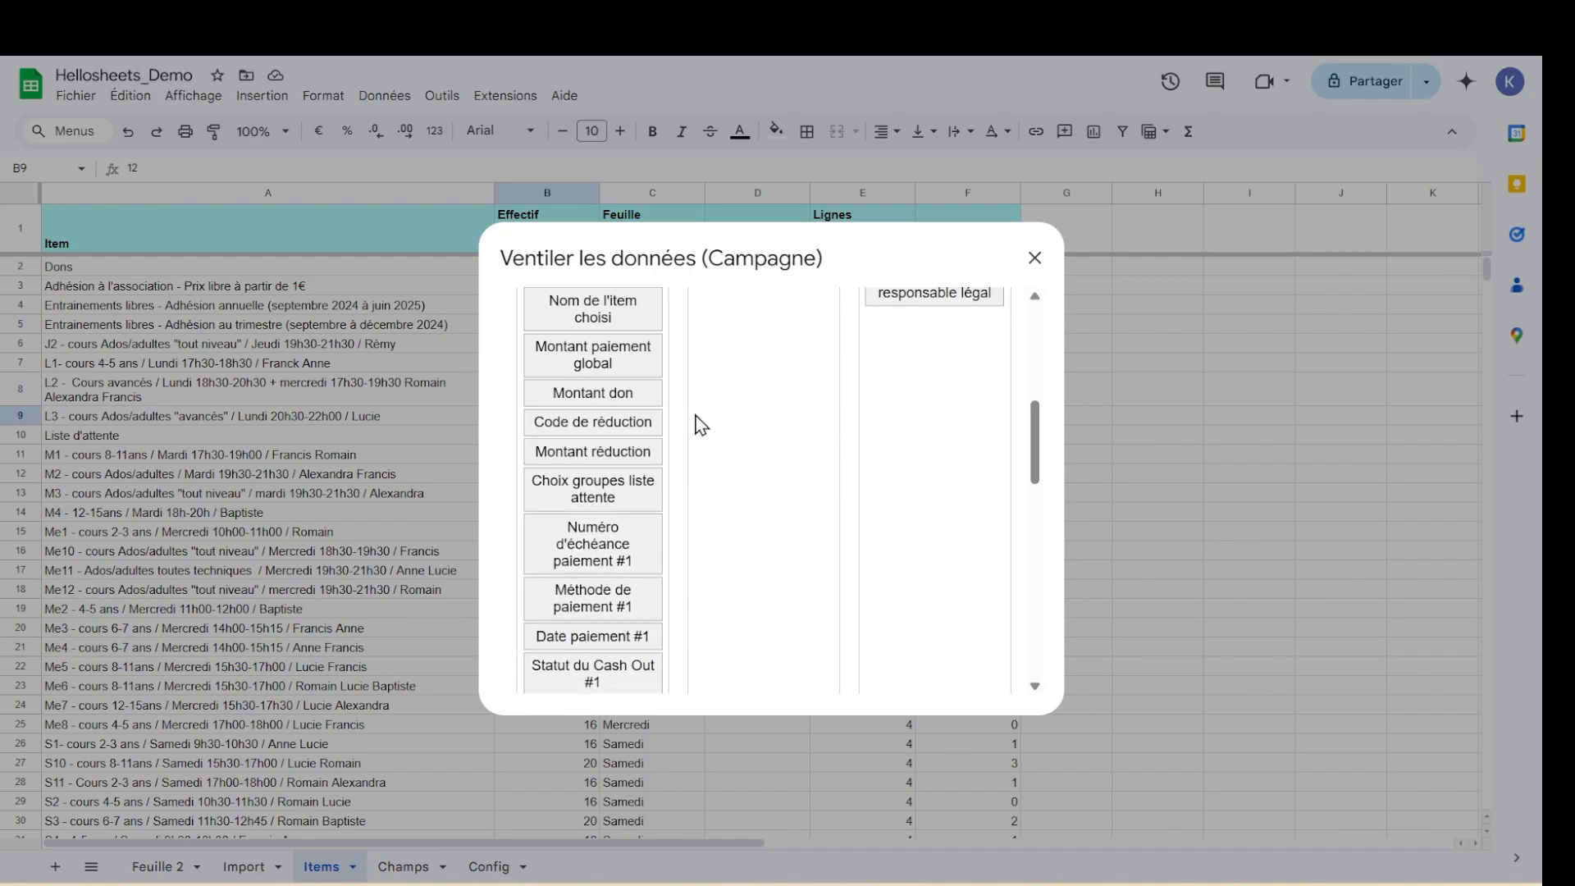
# Add Prénom payeur and Nom payeur after the payment block, and move Téléphone du responsable légal directly below the registrant's gender
pyautogui.scroll(5, 539, 445)
pyautogui.scroll(-5, 539, 445)
pyautogui.scroll(3, 554, 447)
pyautogui.moveTo(563, 472); pyautogui.dragTo(922, 451)
pyautogui.moveTo(607, 474); pyautogui.dragTo(909, 471)
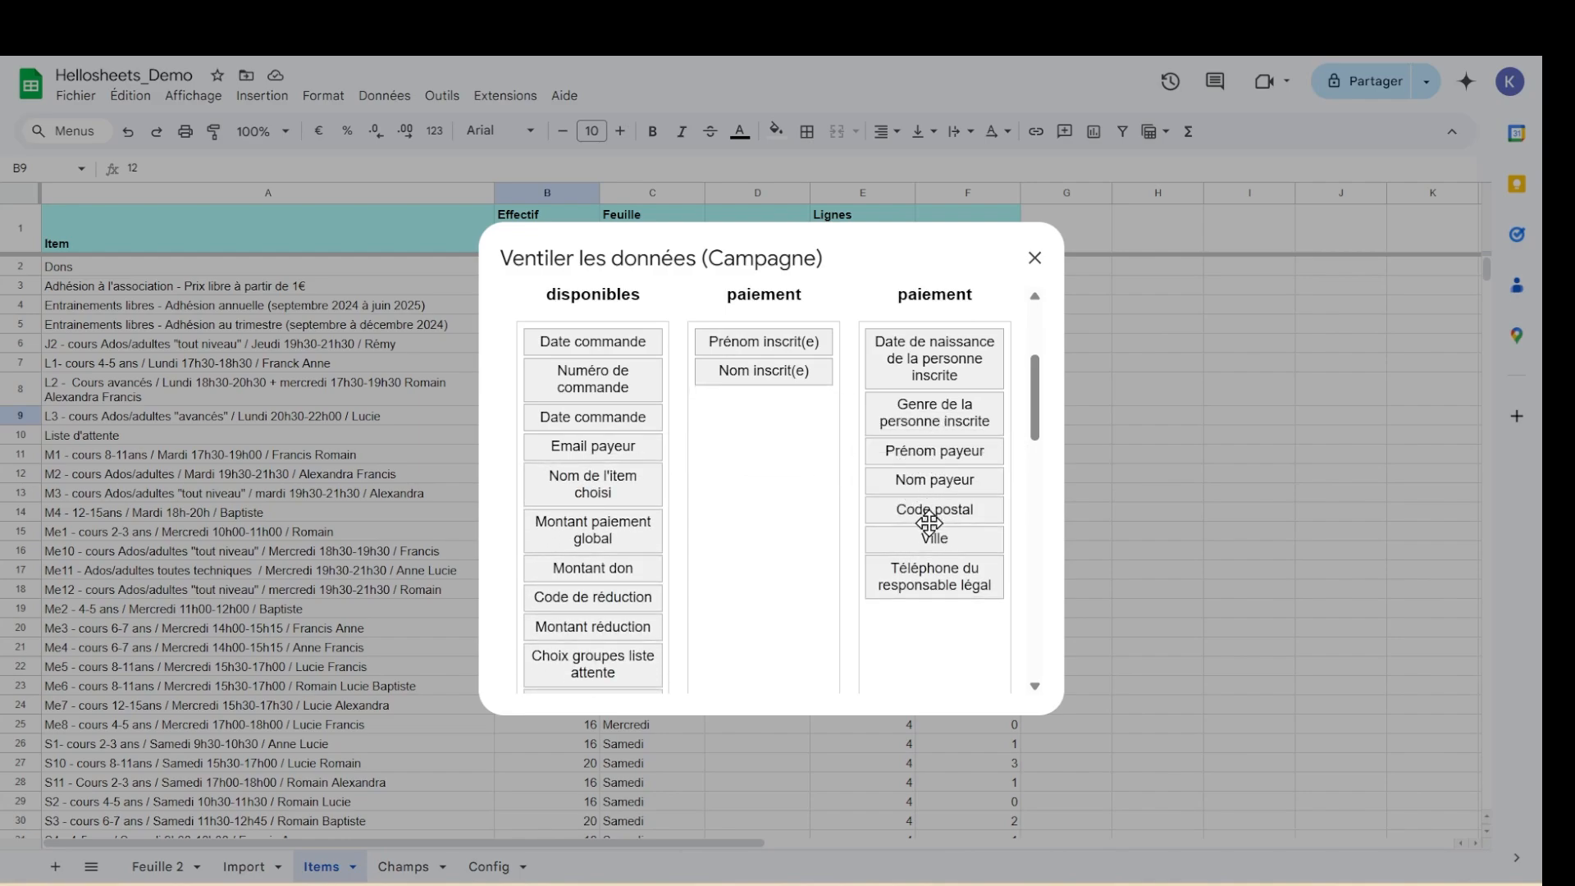
pyautogui.moveTo(931, 568); pyautogui.dragTo(922, 448)
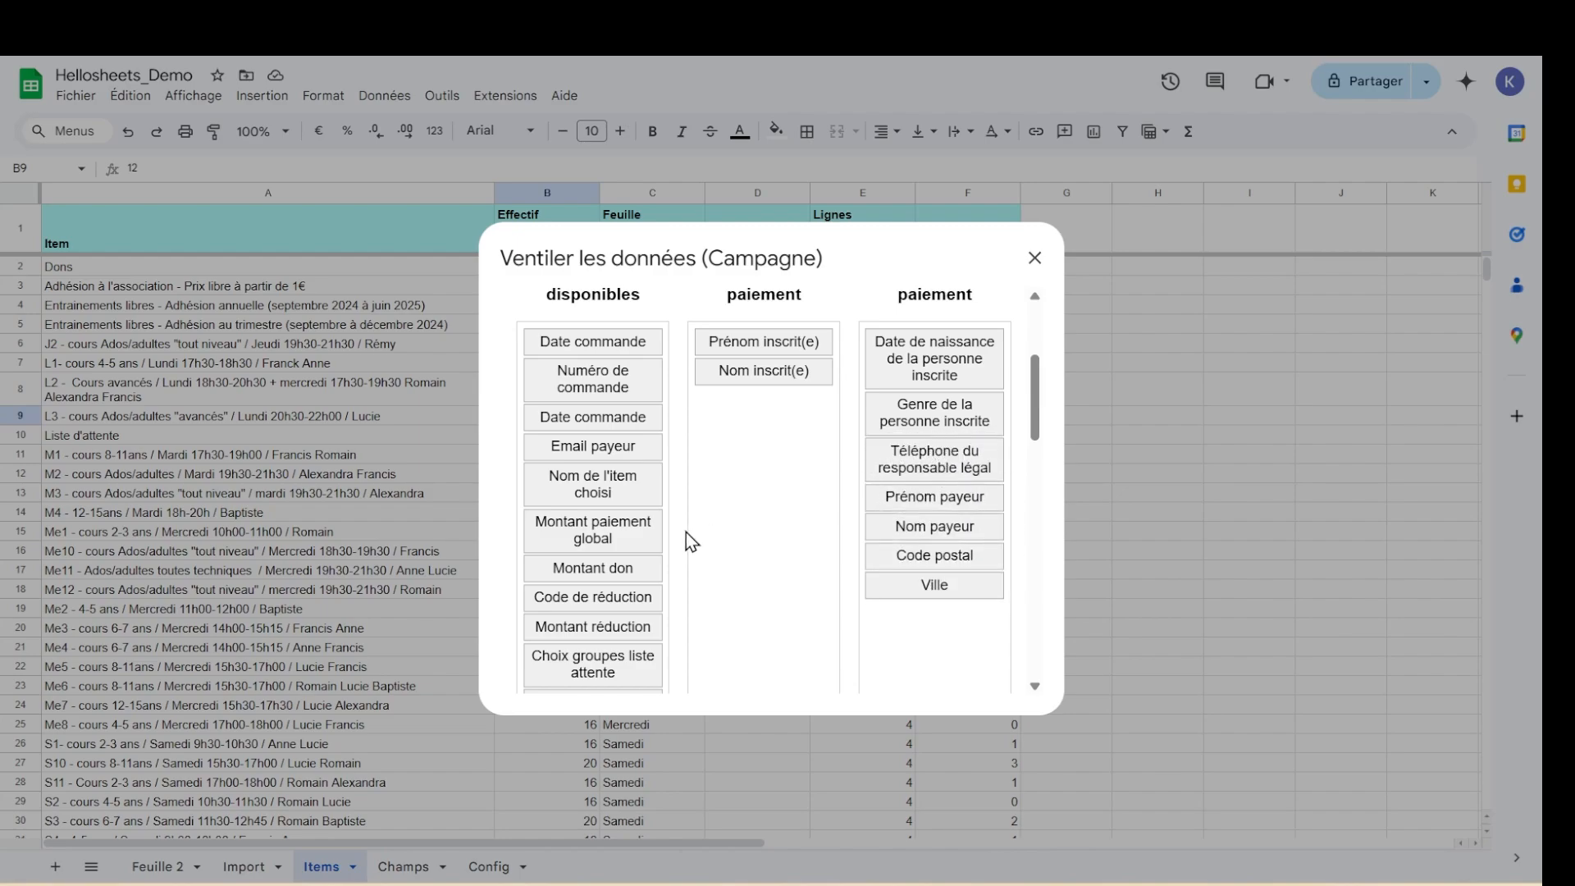
# Insert Email payeur between the gender and telephone columns after the payment block, then validate the column order to create the structured tables
pyautogui.moveTo(612, 446); pyautogui.dragTo(907, 455)
pyautogui.scroll(3, 648, 449)
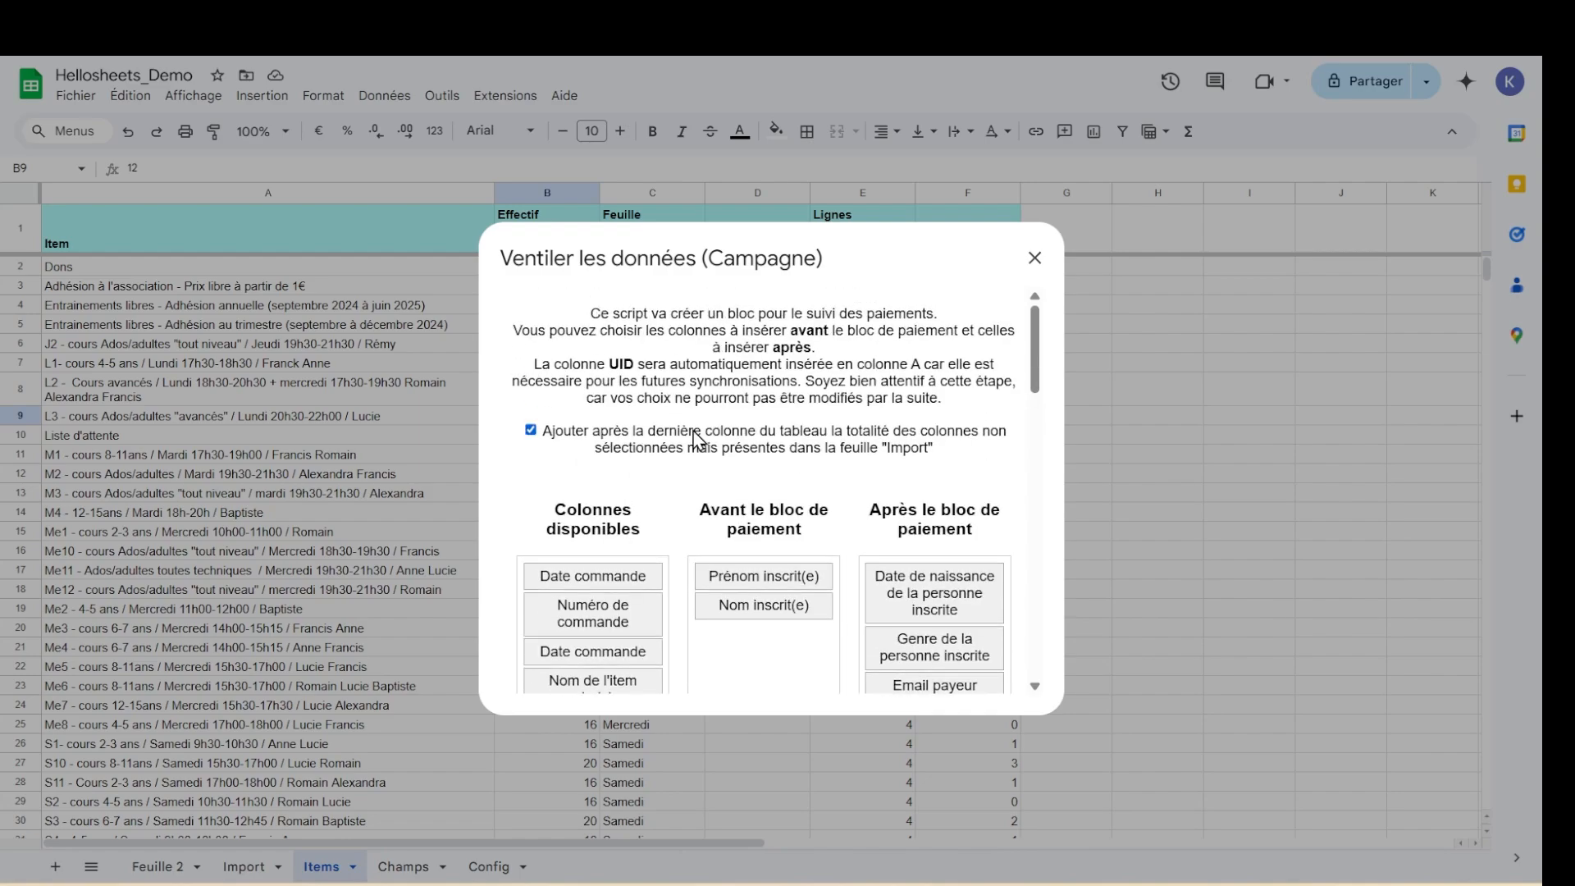
pyautogui.scroll(-3, 584, 541)
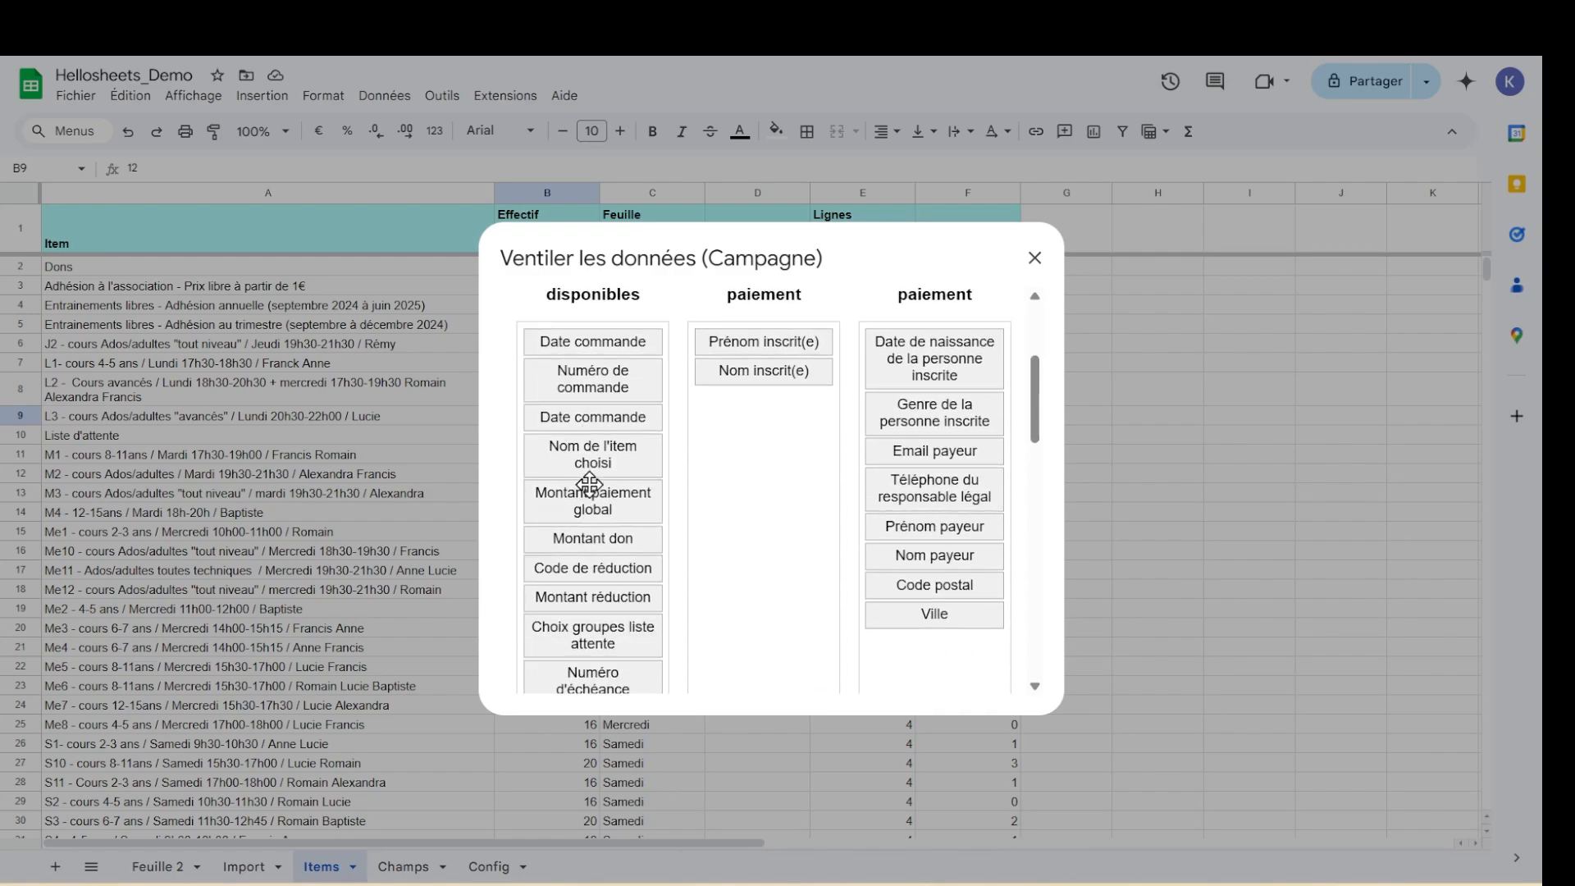
pyautogui.scroll(-15, 689, 332)
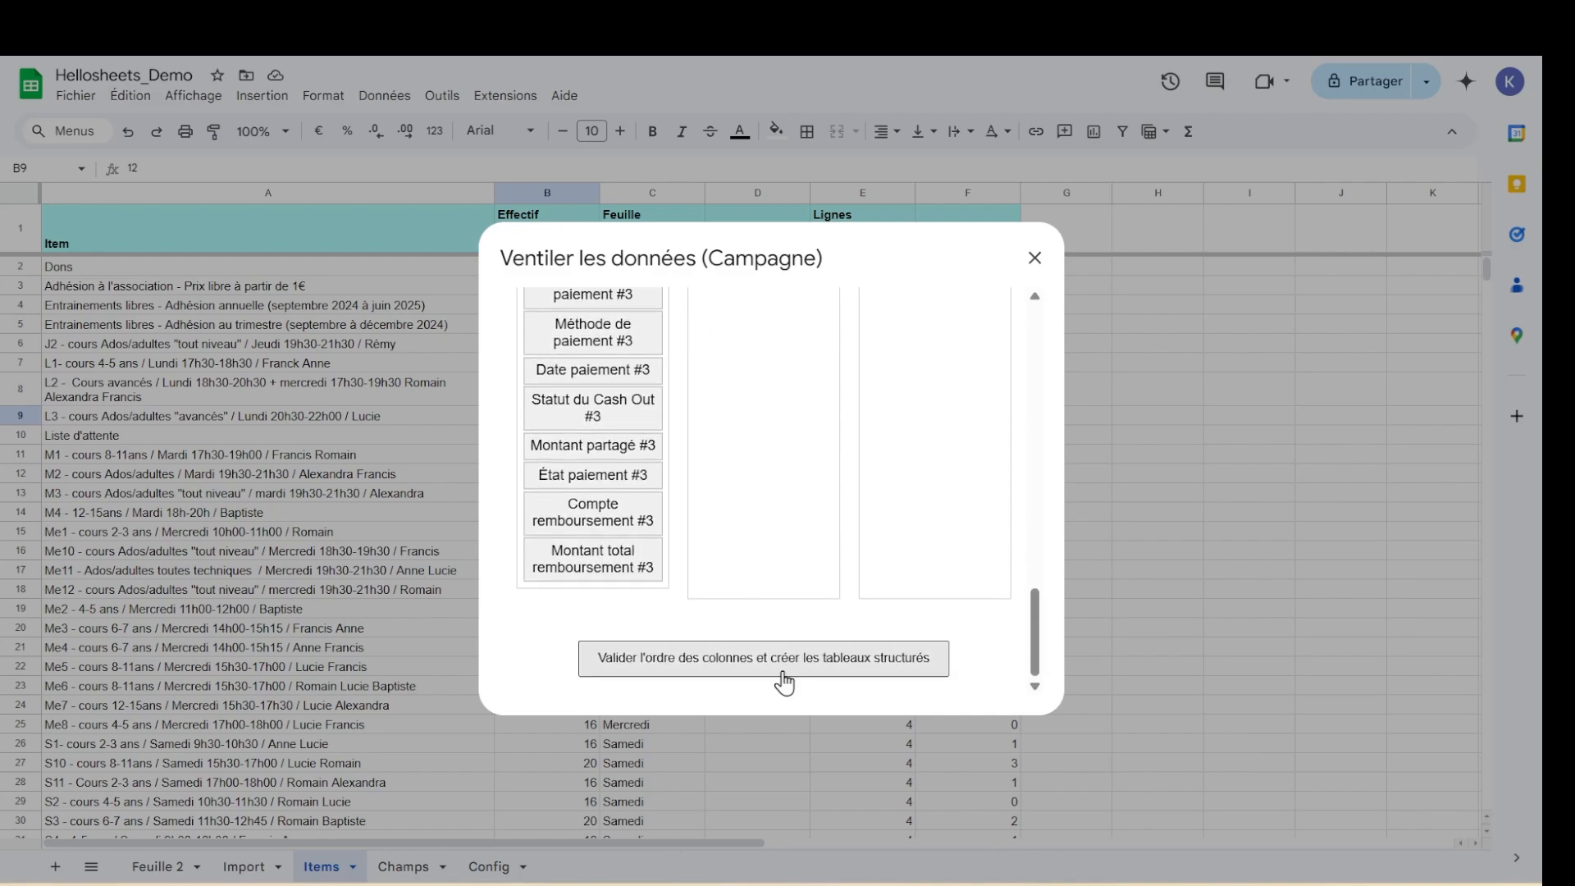
pyautogui.scroll(5, 722, 529)
pyautogui.scroll(6, 709, 509)
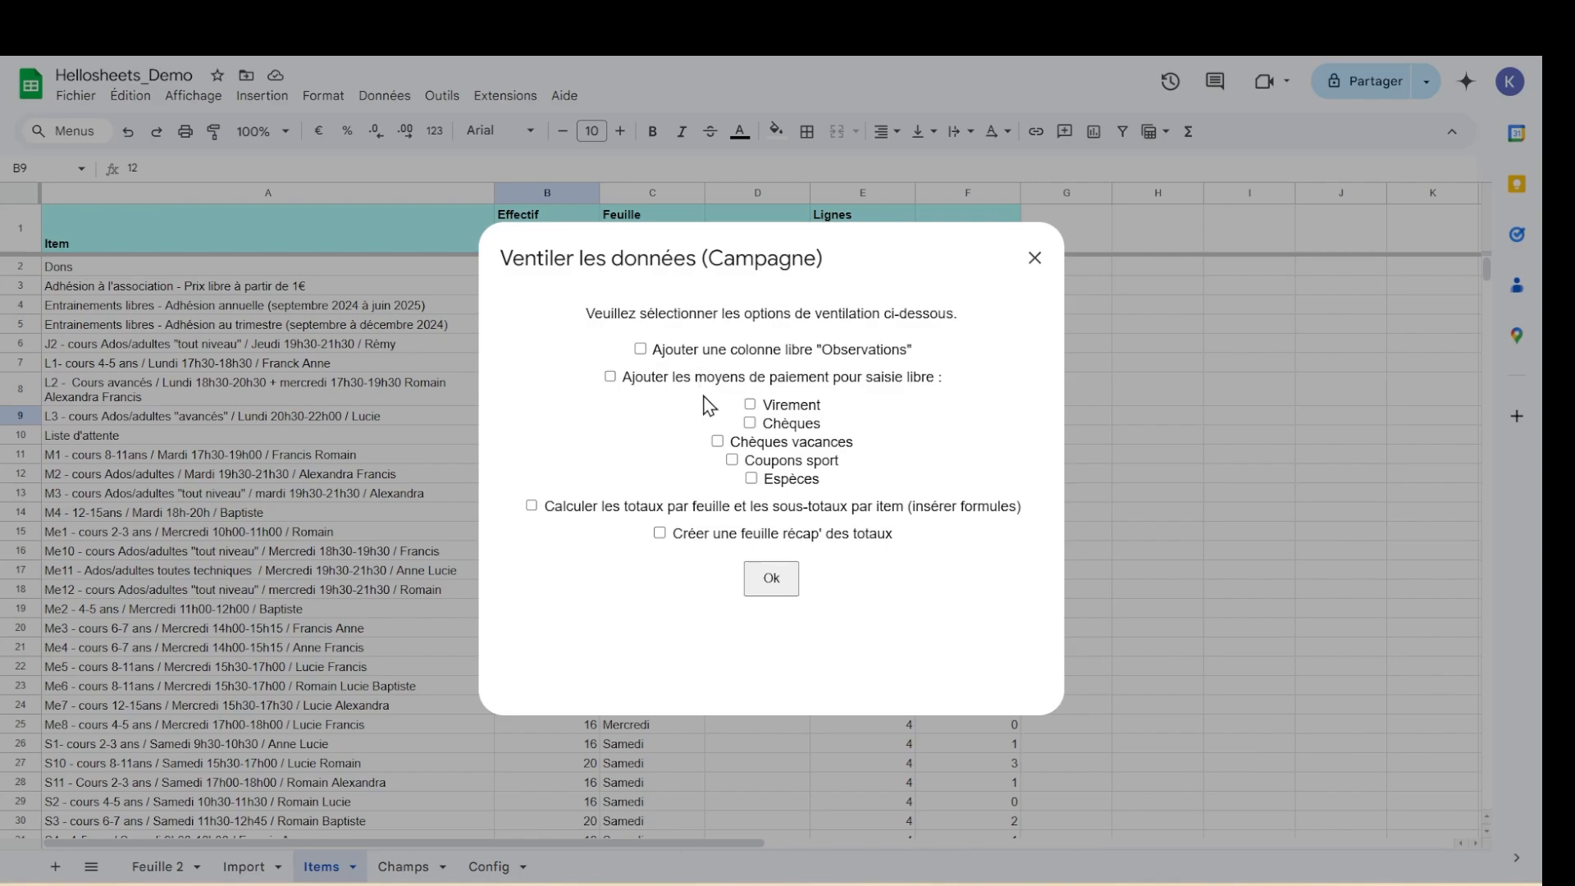
# Enable the Observations column, all five free-entry payment methods, the totals and the totals recap sheet, and generate the tables
pyautogui.click(742, 355)
pyautogui.click(716, 384)
pyautogui.click(767, 406)
pyautogui.click(768, 425)
pyautogui.click(765, 444)
pyautogui.click(767, 461)
pyautogui.click(767, 484)
pyautogui.click(719, 508)
pyautogui.click(719, 534)
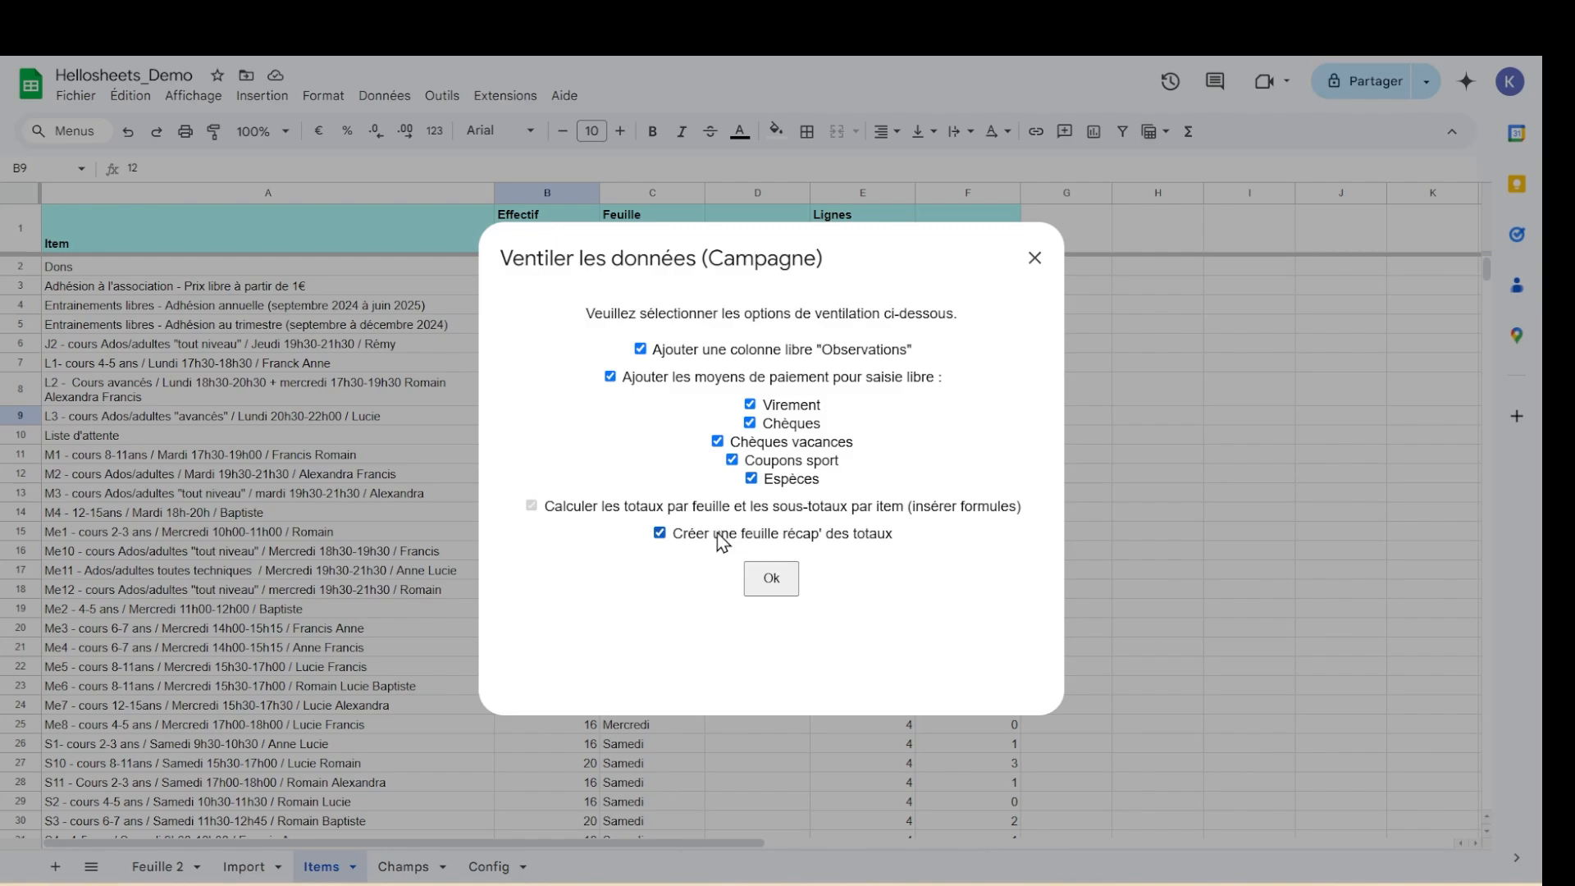
pyautogui.click(771, 580)
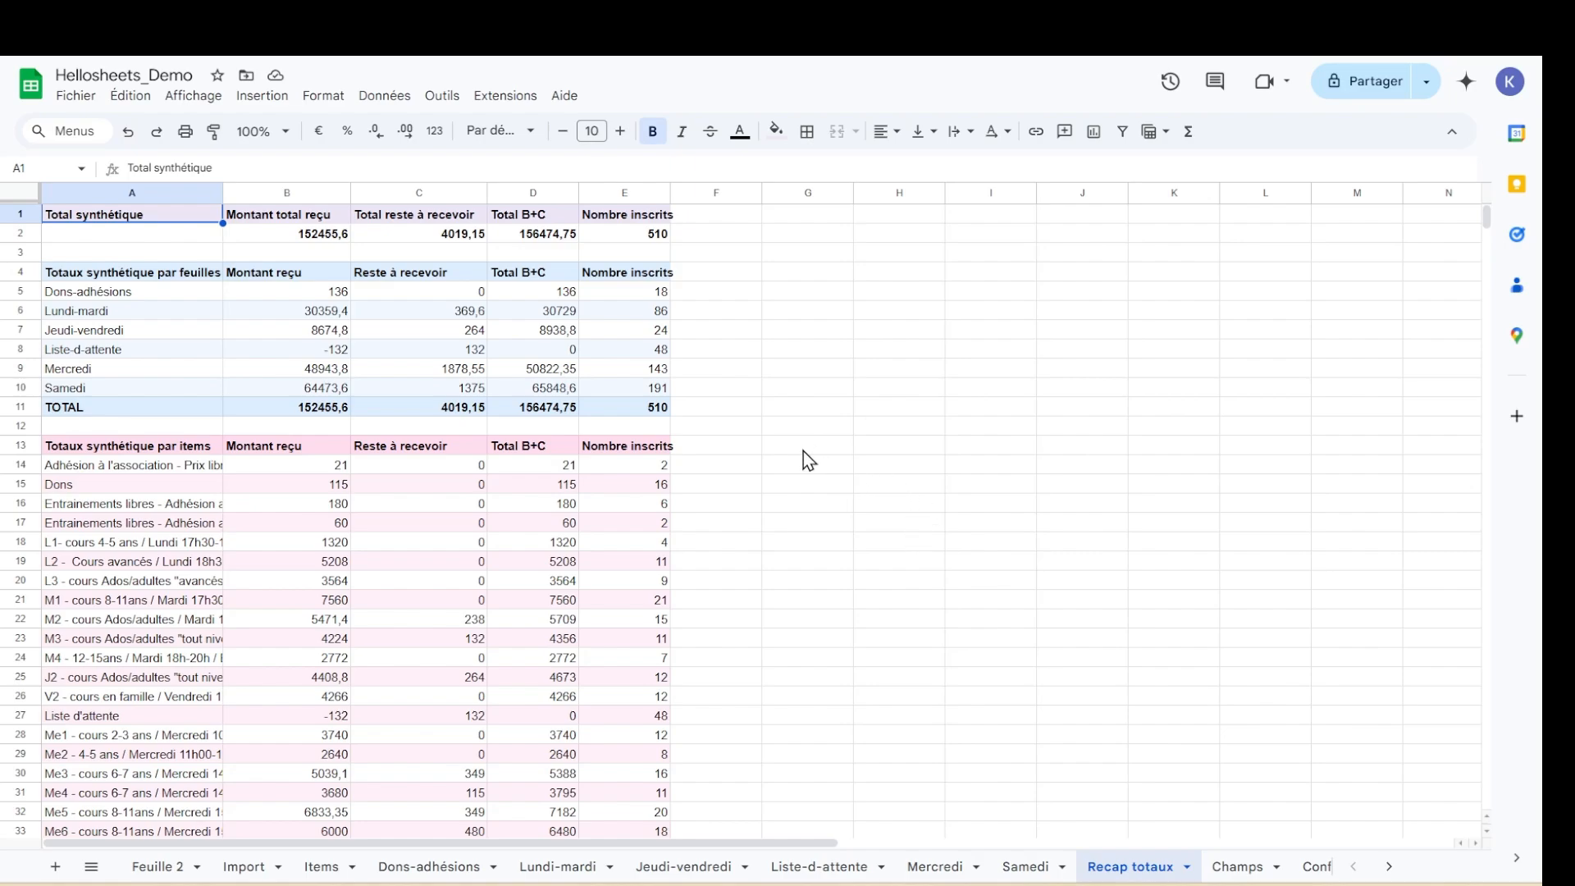
# Examine the summary and detailed totals by sheet and by item in the Recap totaux sheet
pyautogui.scroll(-6, 797, 458)
pyautogui.scroll(-3, 791, 459)
pyautogui.scroll(9, 797, 447)
pyautogui.scroll(-9, 725, 382)
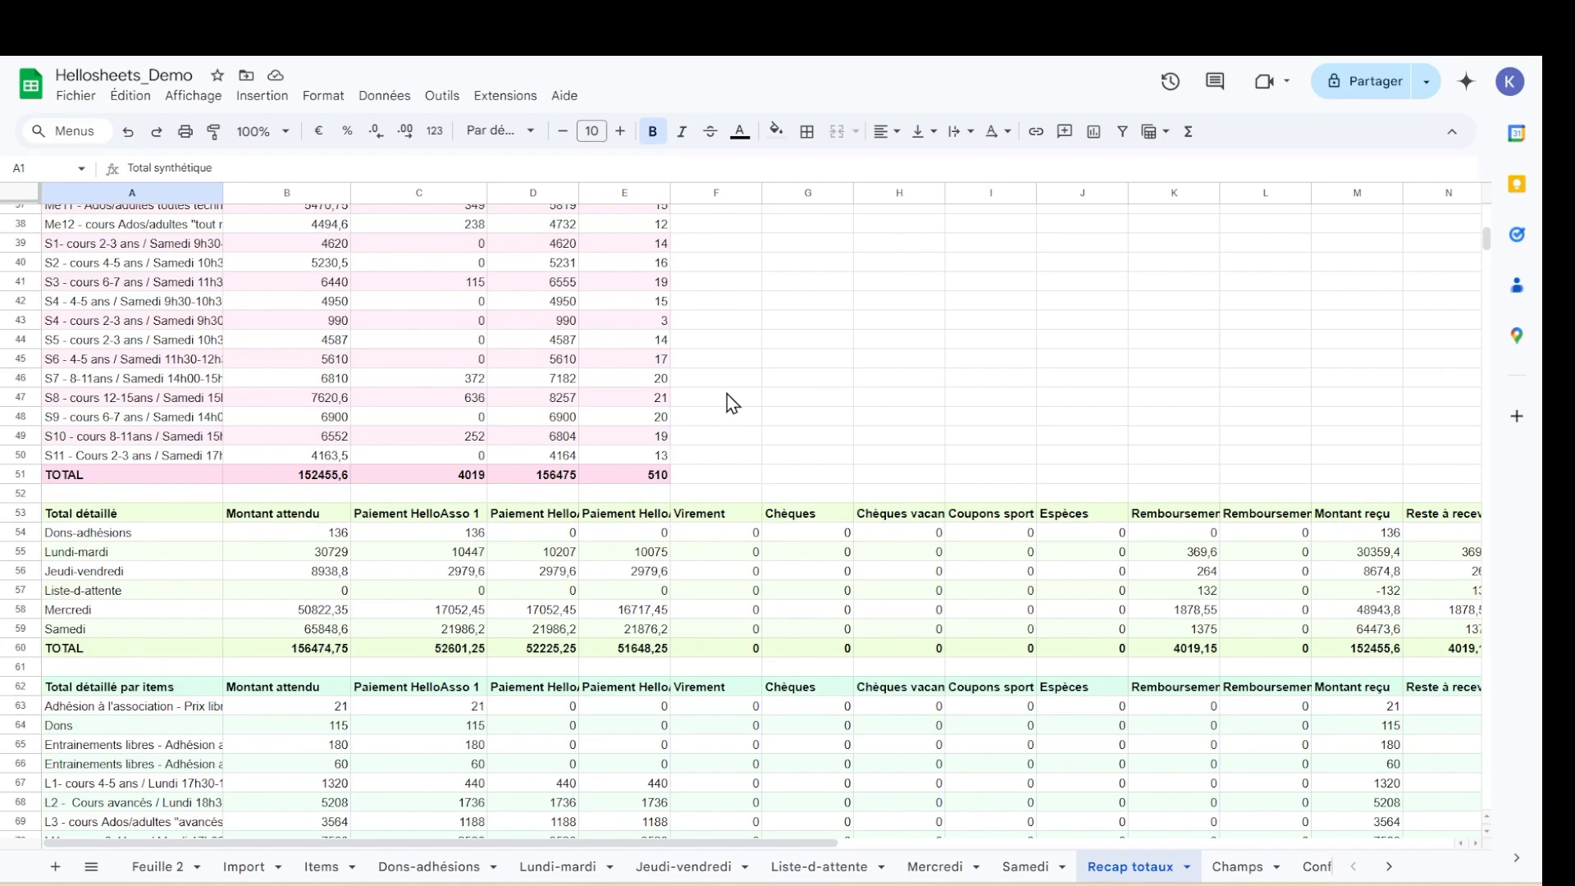
# Examine the women and men totals at the far end of the first table in the Lundi-mardi sheet
pyautogui.click(563, 866)
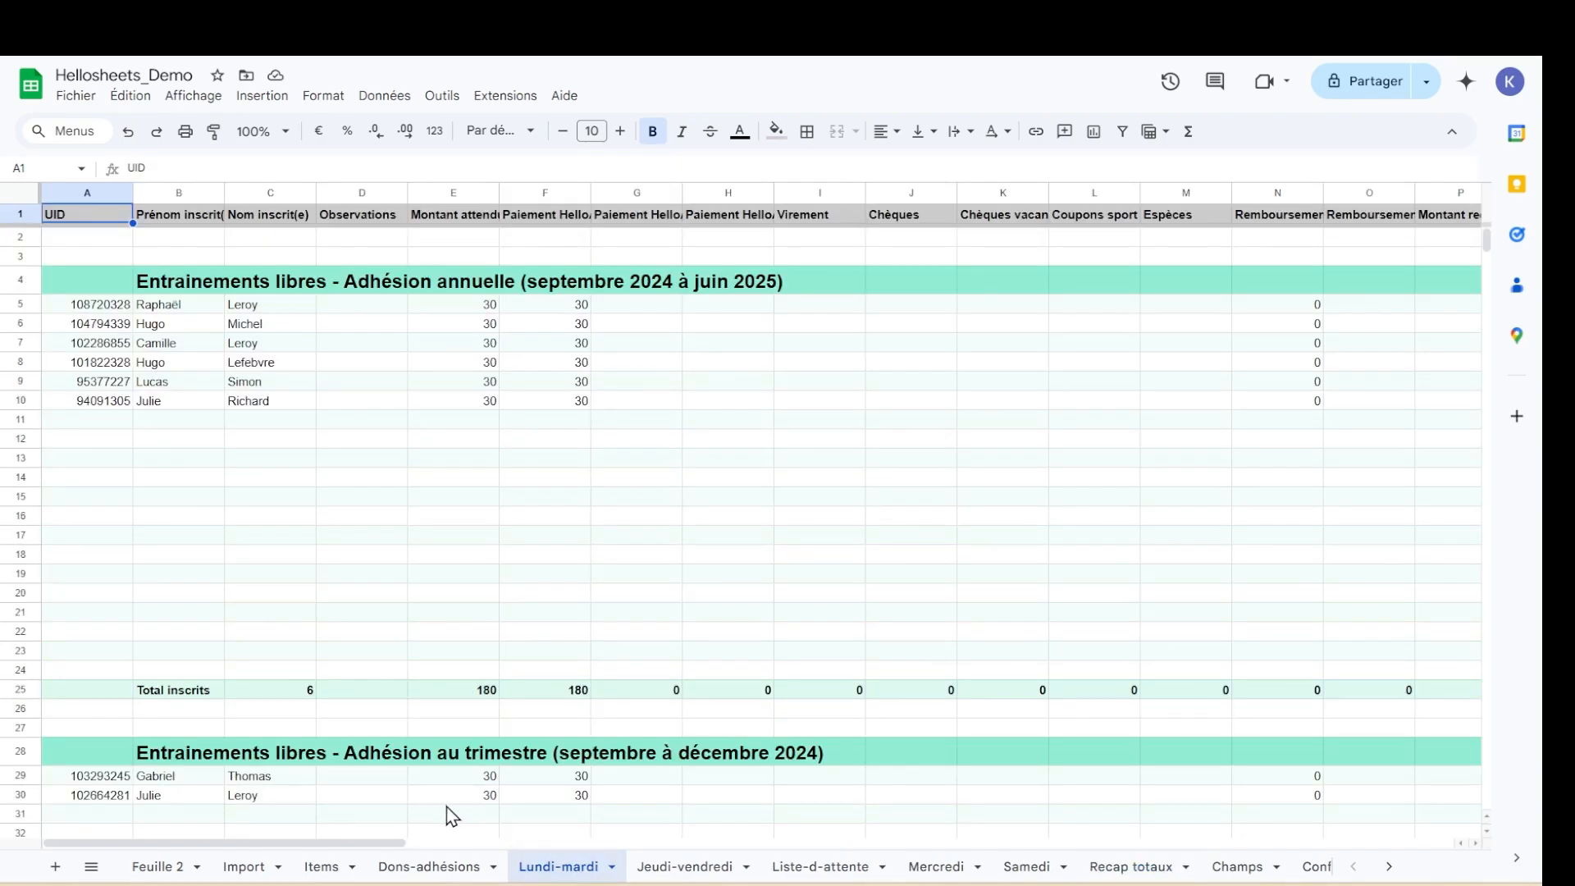
pyautogui.moveTo(349, 849); pyautogui.dragTo(1419, 883)
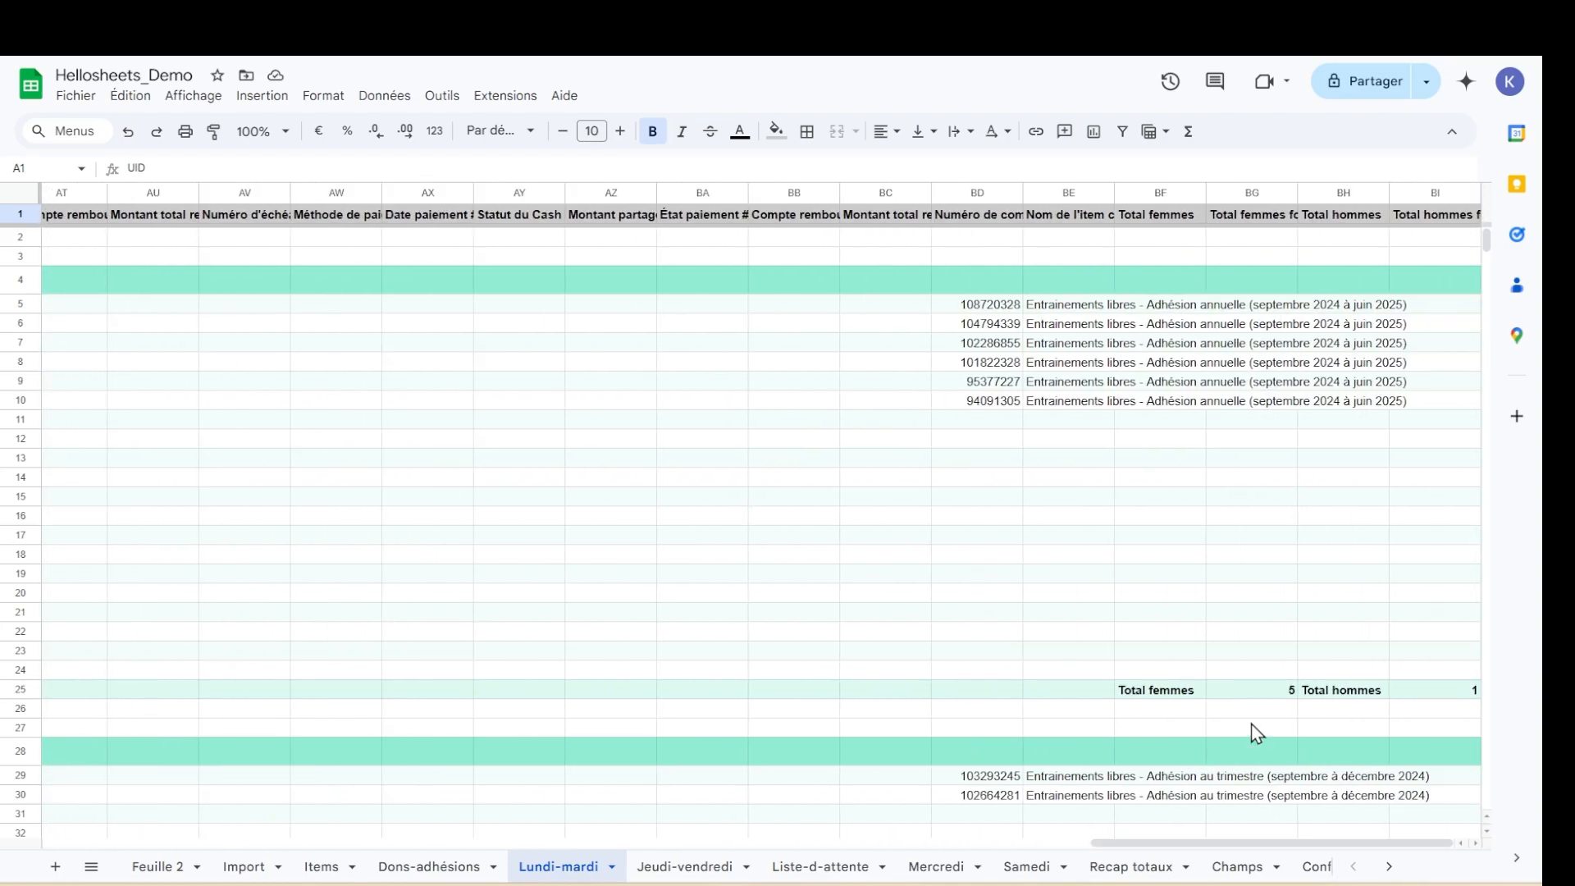
pyautogui.click(1256, 694)
pyautogui.click(1431, 692)
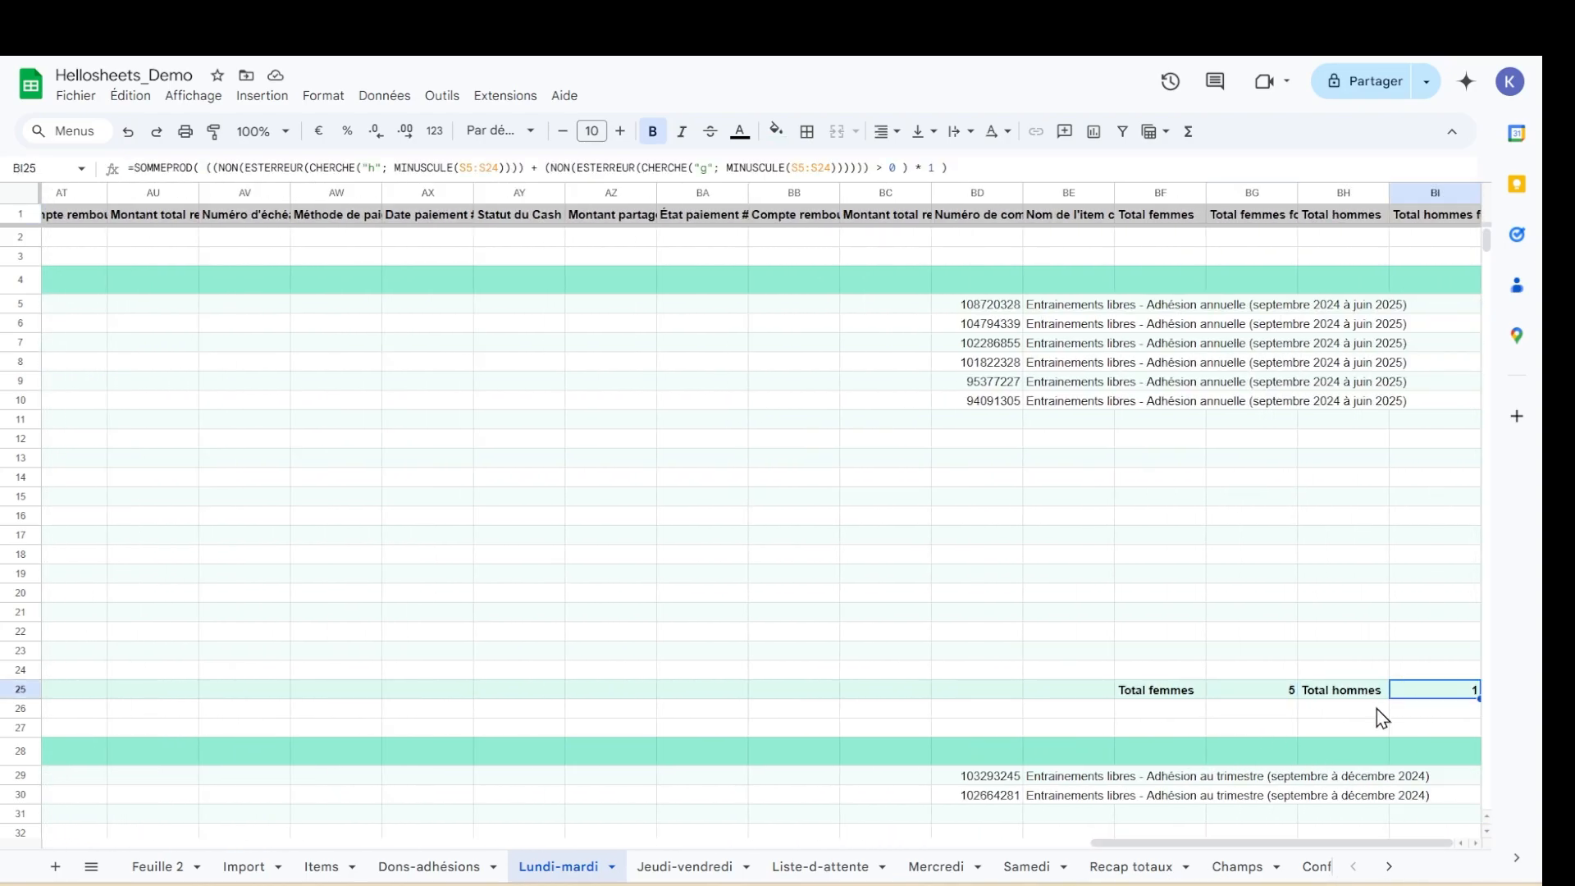
pyautogui.moveTo(1267, 834); pyautogui.dragTo(644, 834)
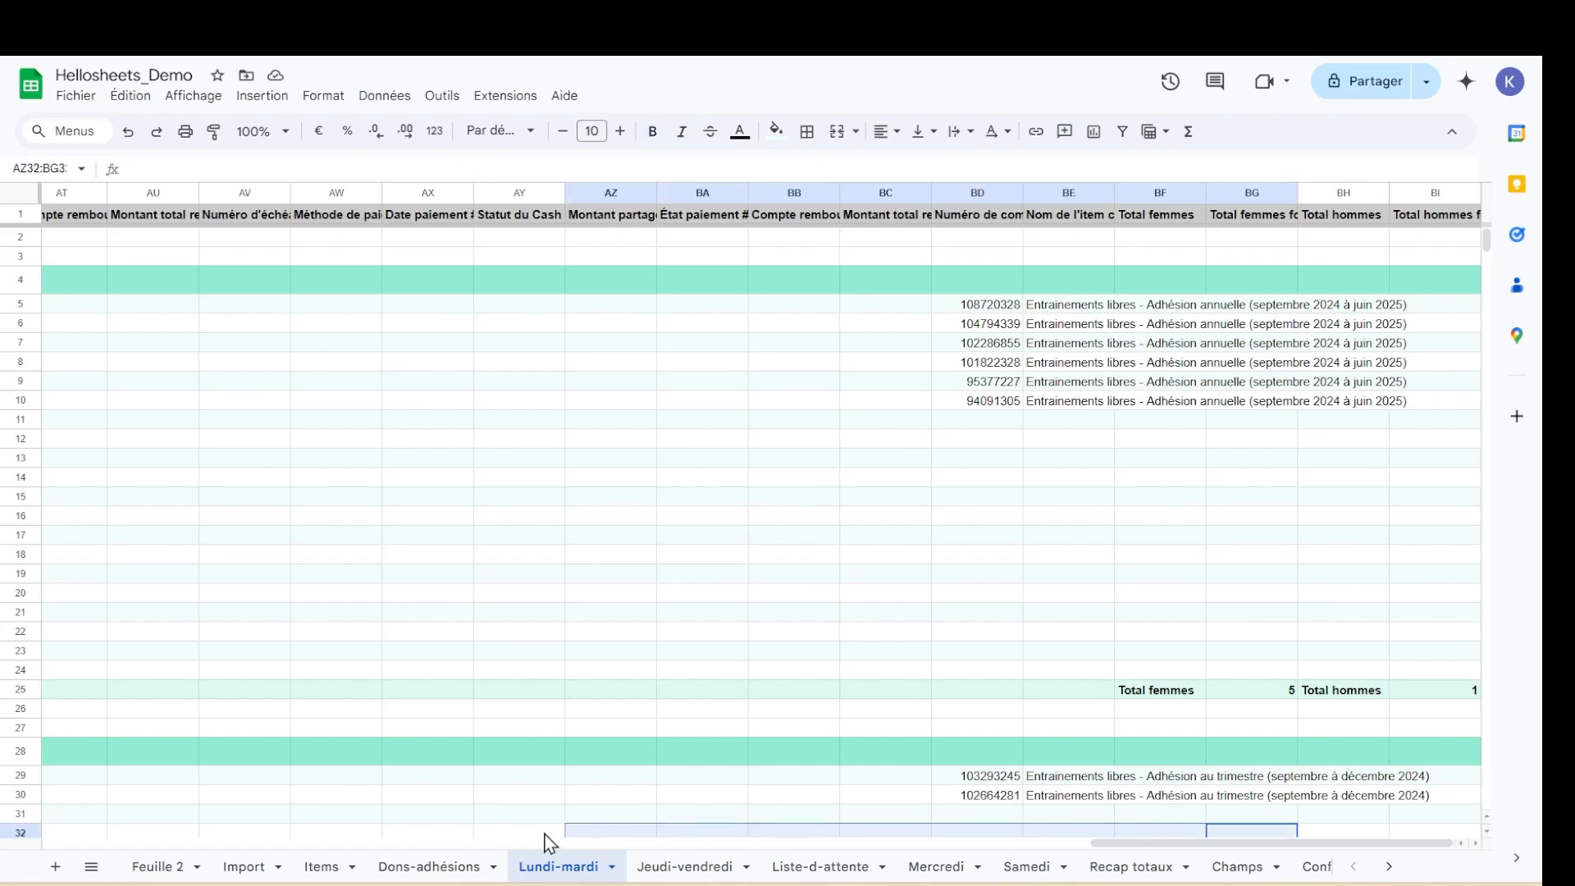
# Examine the filling and remaining places by group and by item in the Recap totaux sheet
pyautogui.click(1125, 868)
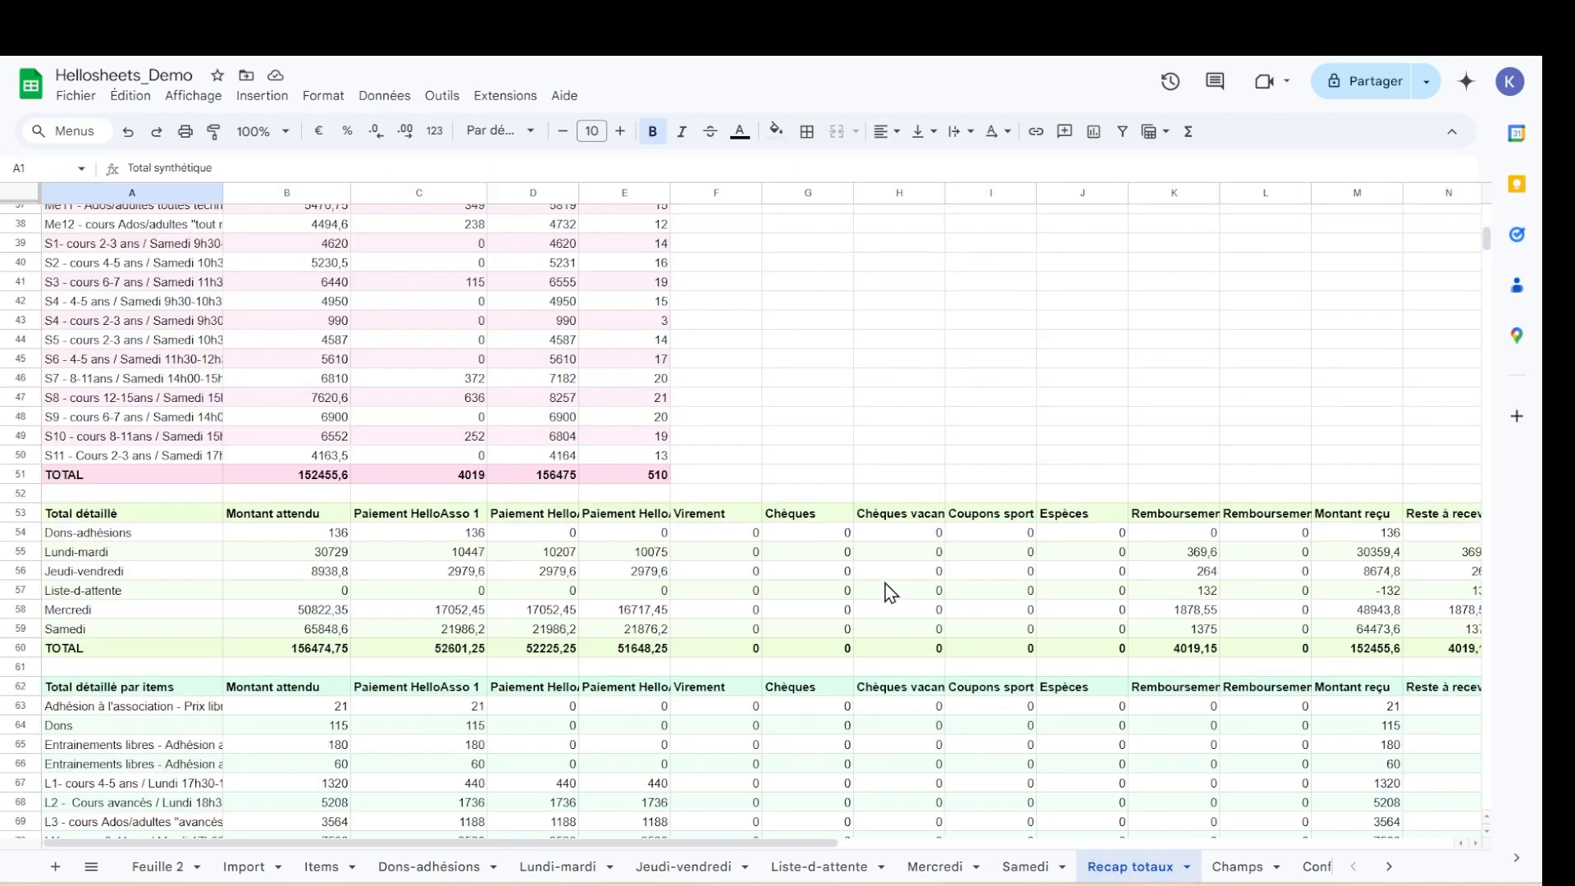
pyautogui.moveTo(705, 845); pyautogui.dragTo(632, 812)
pyautogui.scroll(-17, 277, 483)
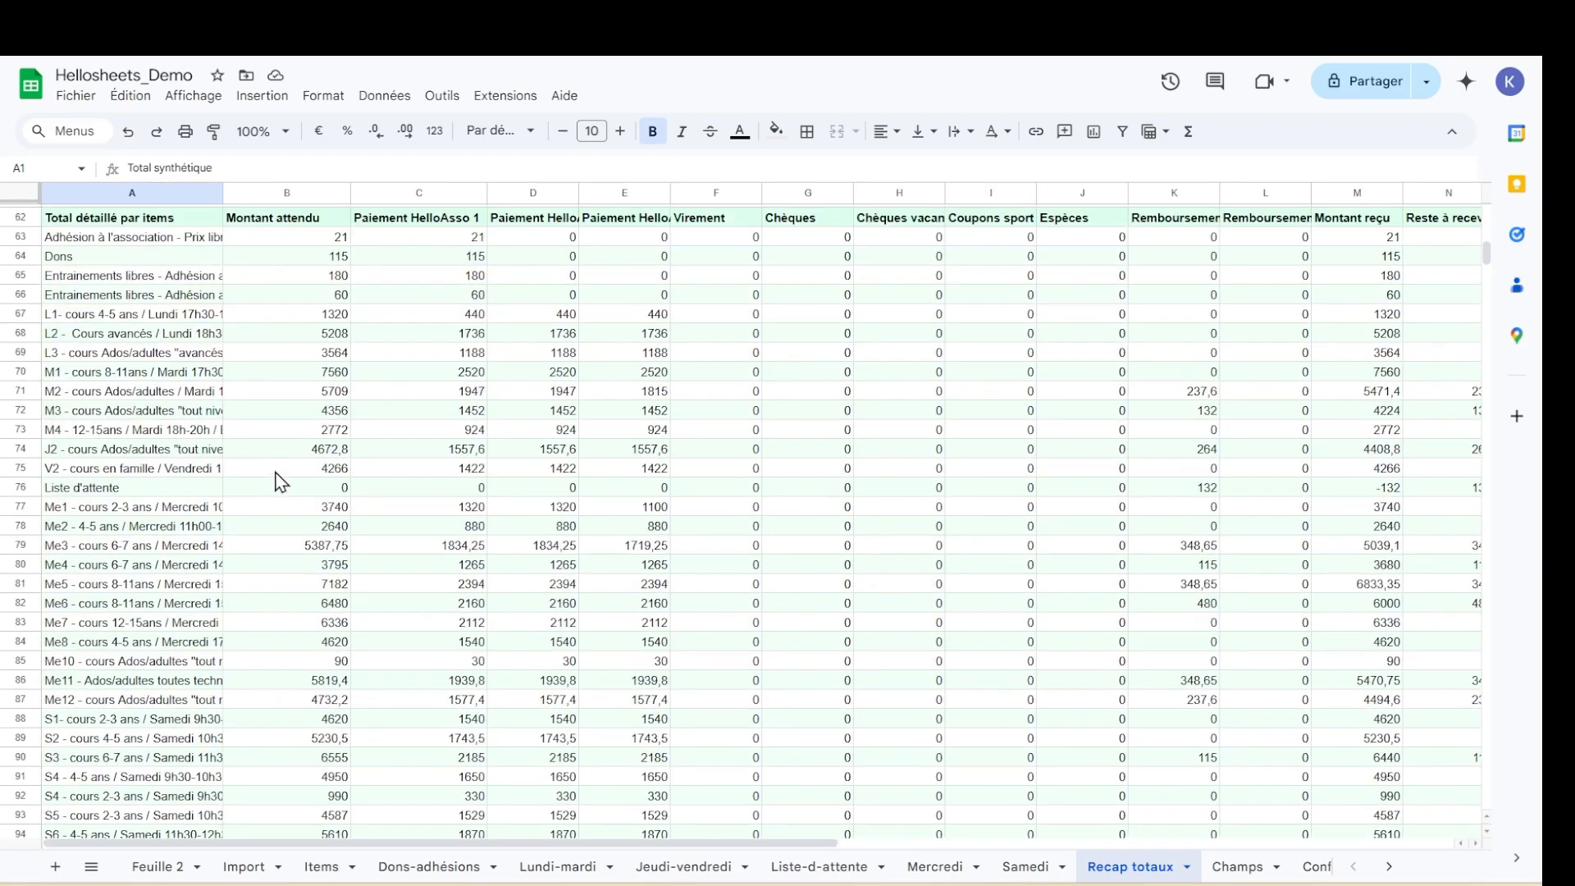
pyautogui.scroll(4, 277, 480)
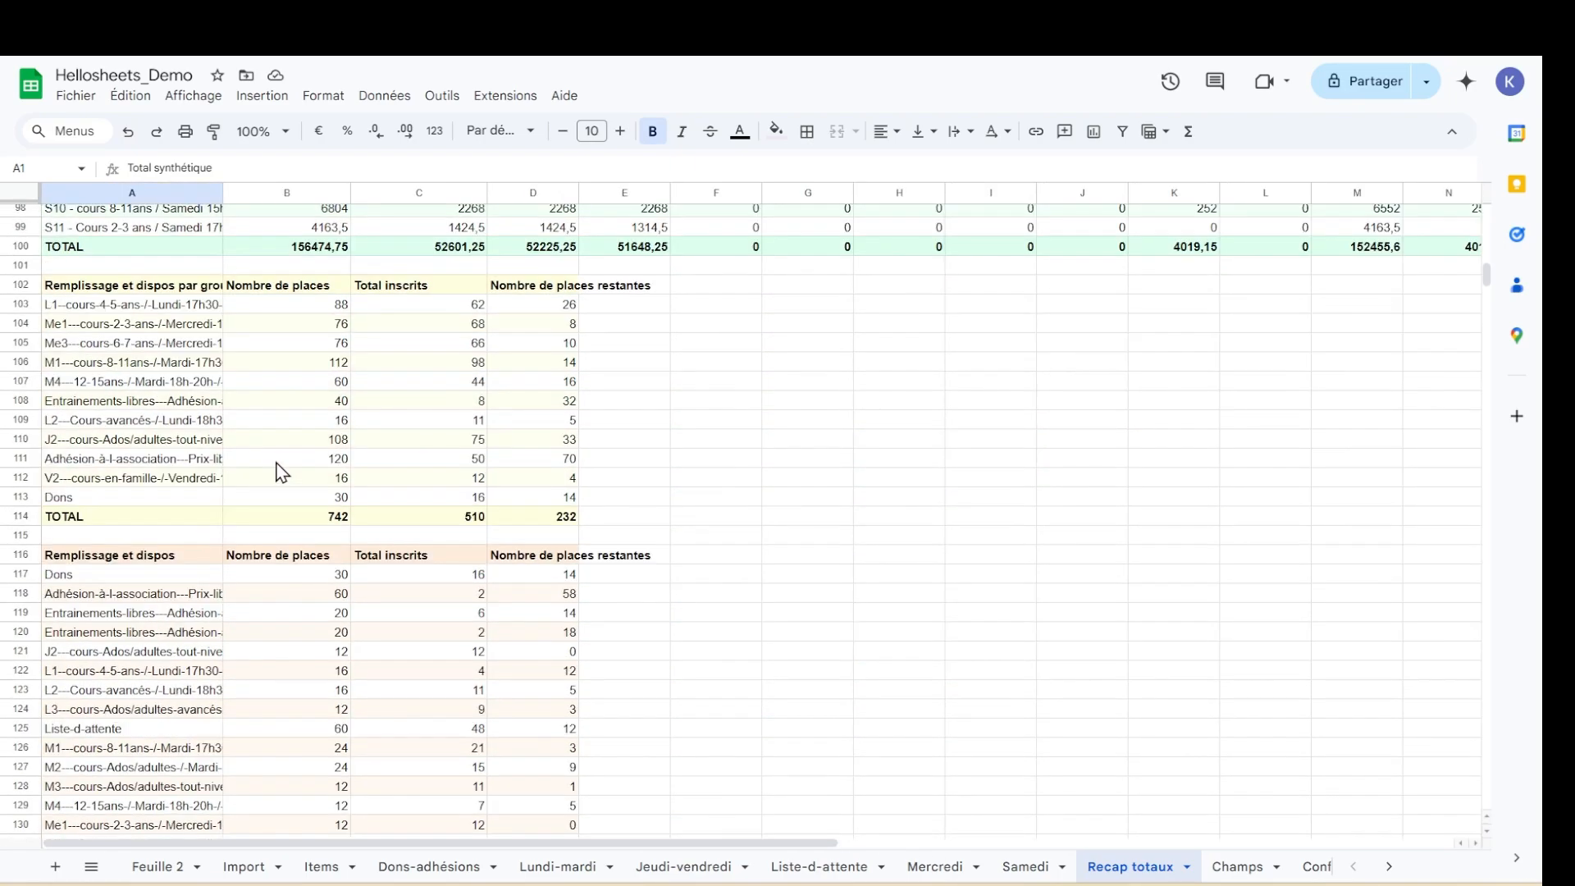
pyautogui.click(65, 289)
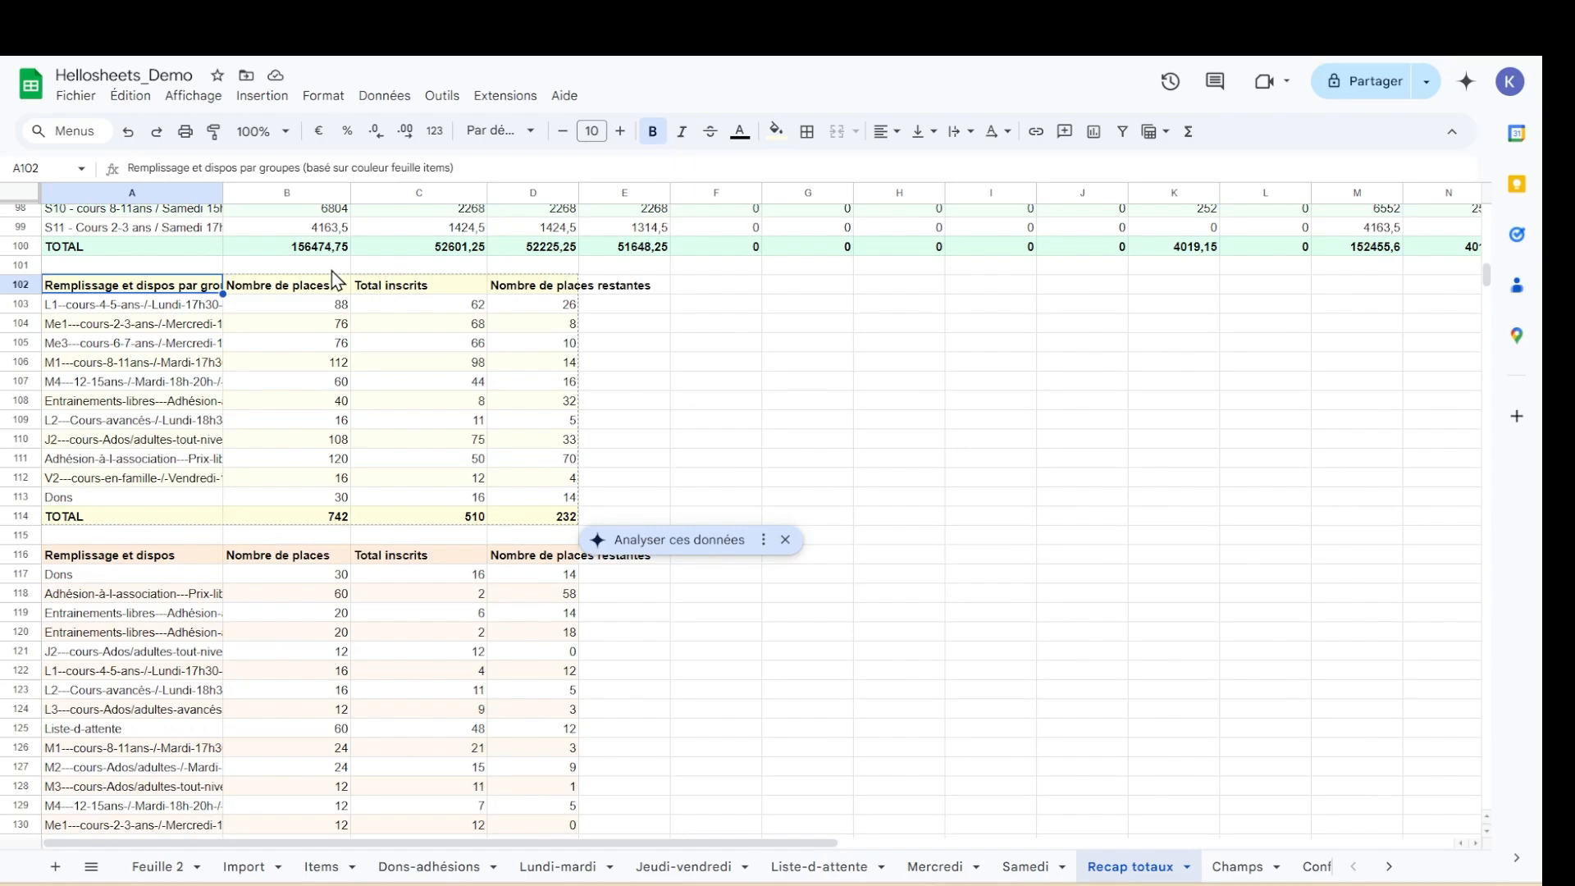
pyautogui.click(522, 309)
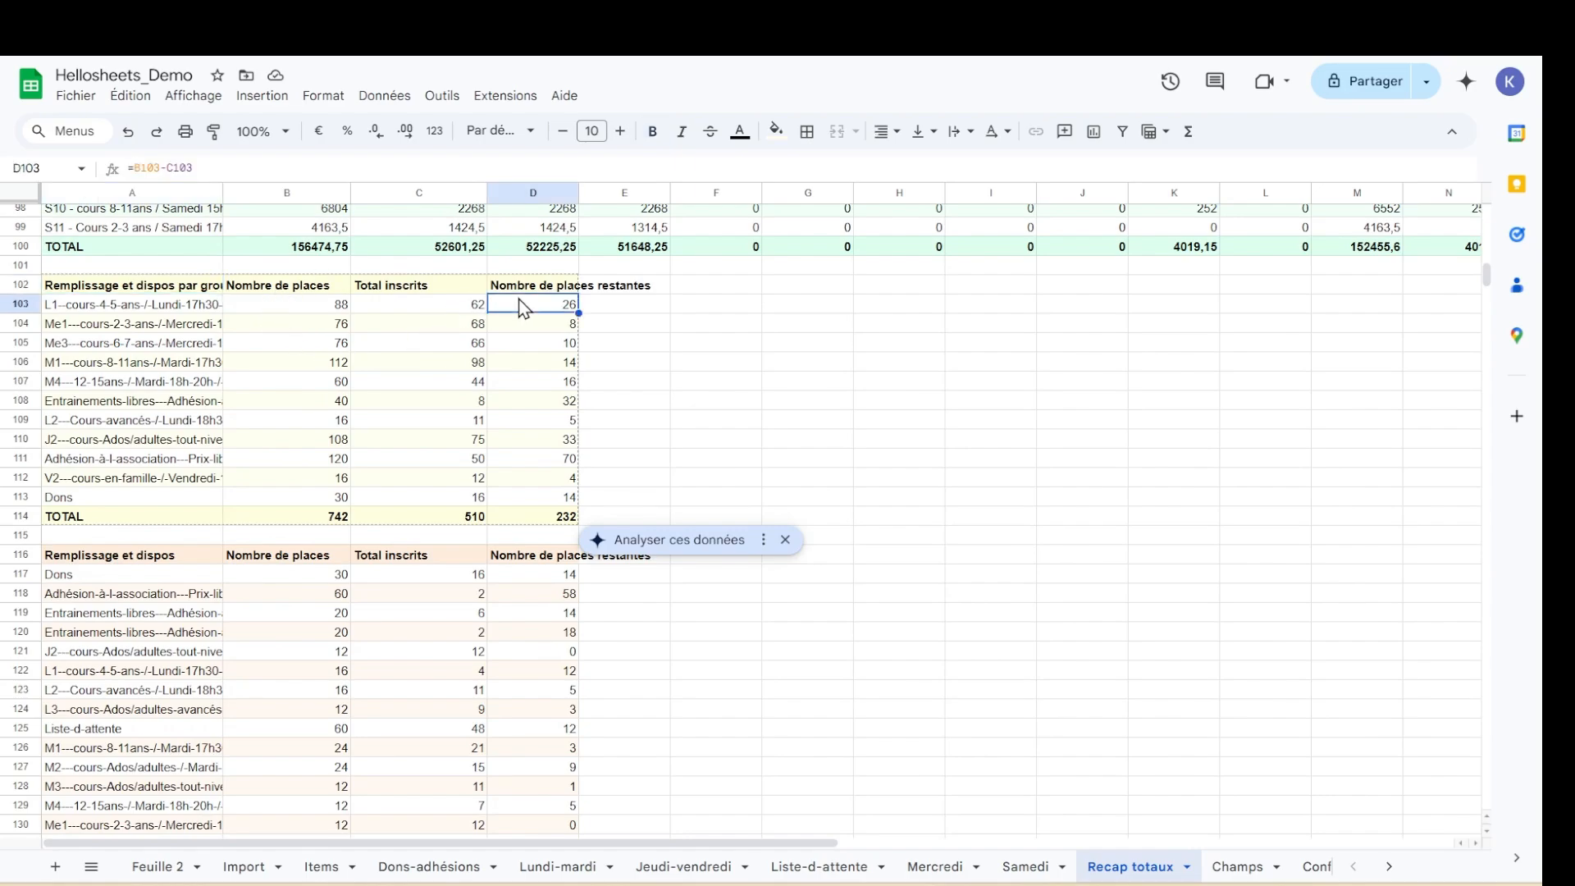
pyautogui.click(558, 330)
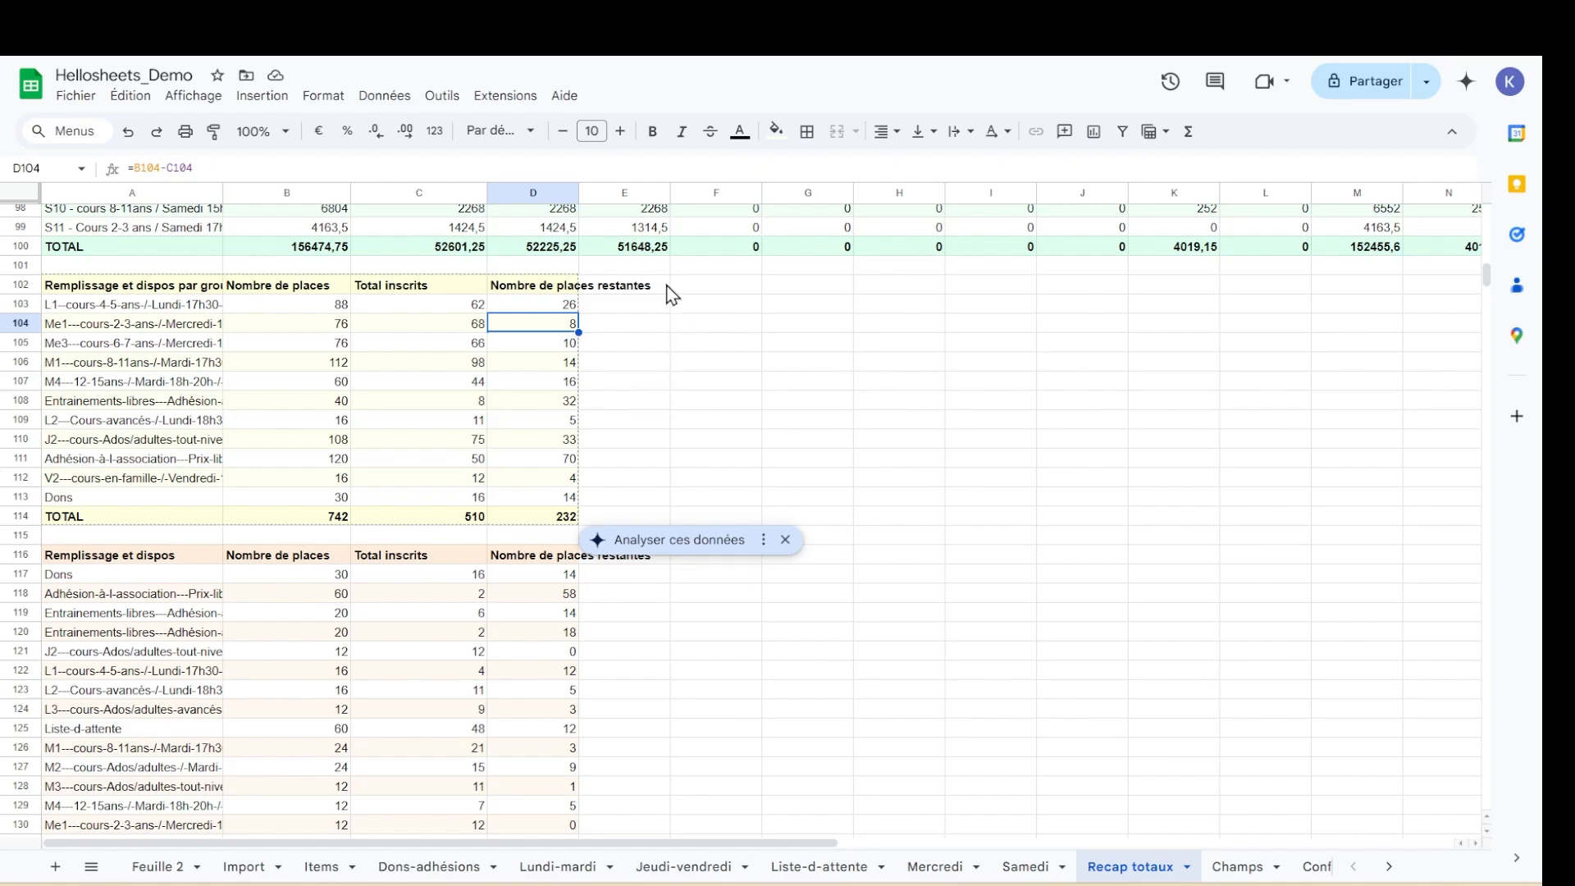
pyautogui.click(513, 97)
pyautogui.moveTo(623, 310)
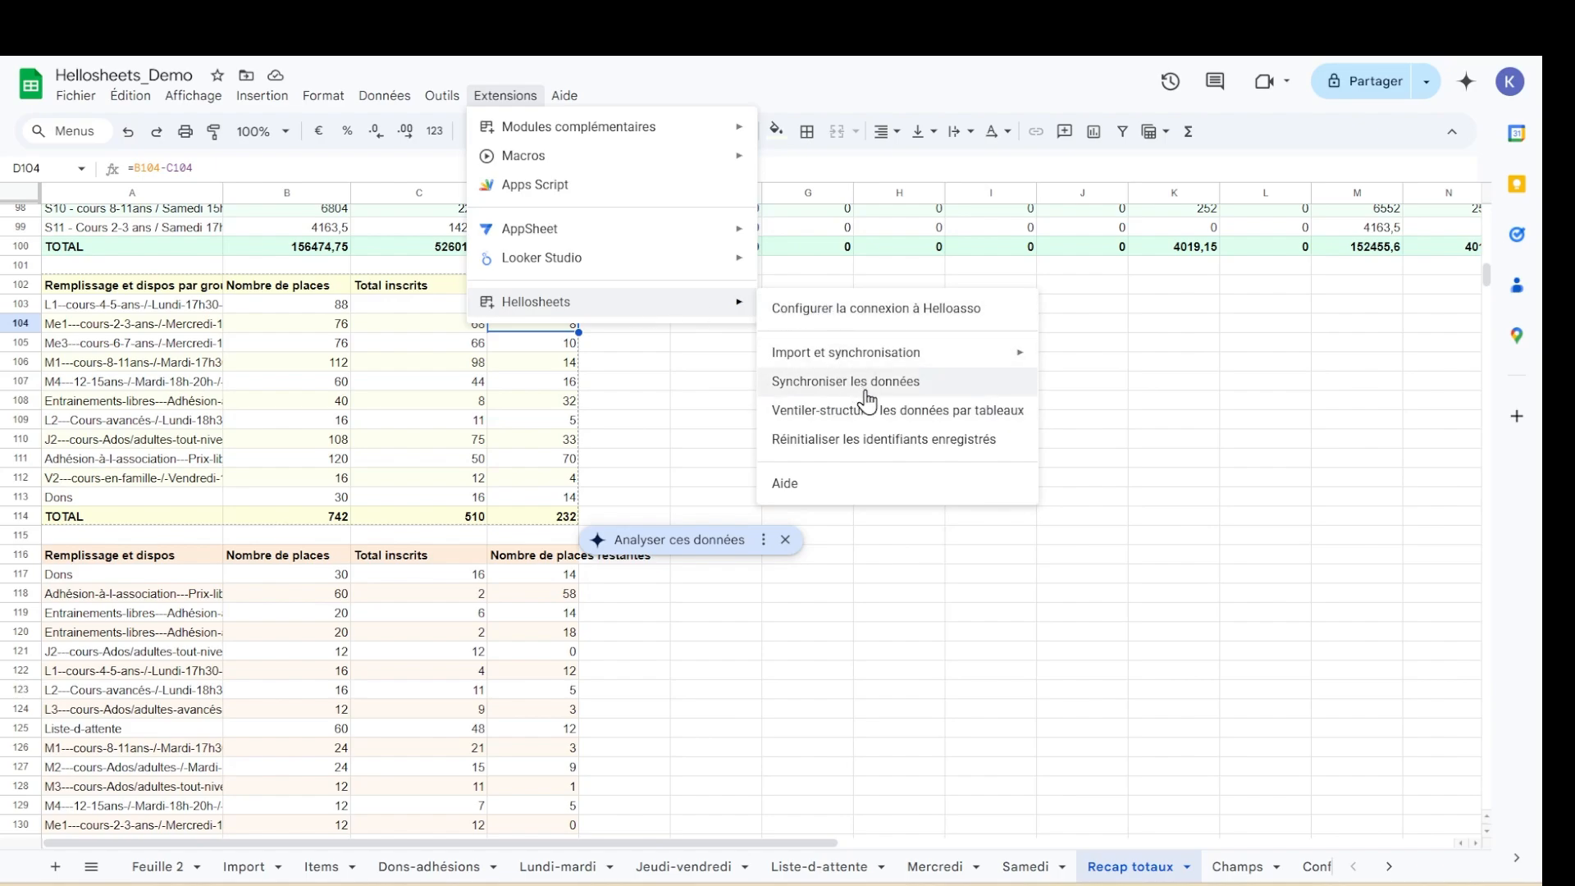
pyautogui.click(874, 633)
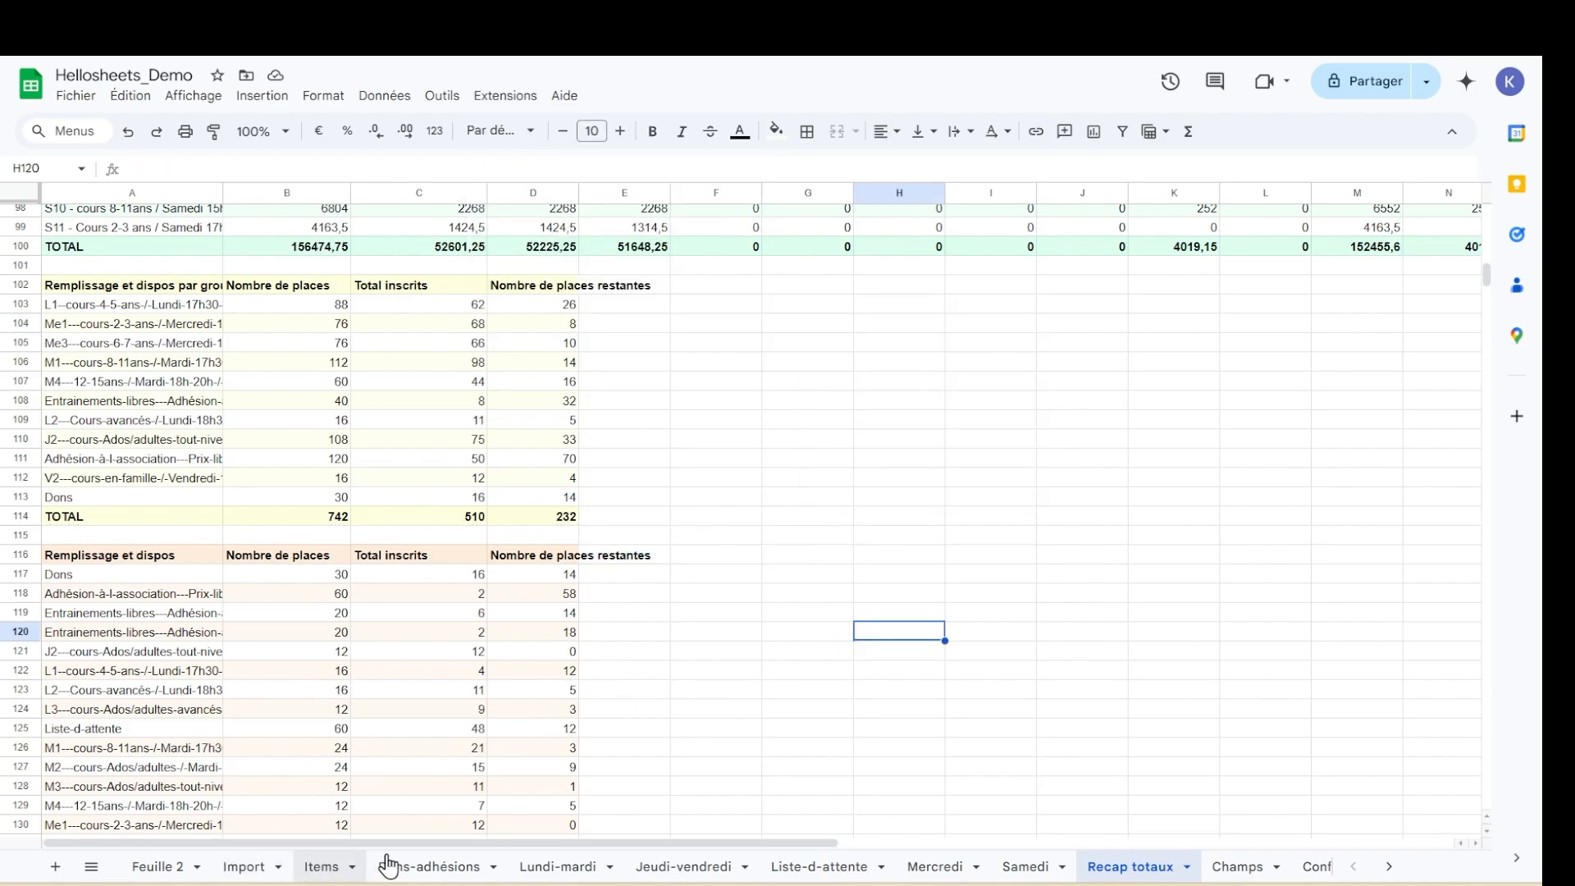